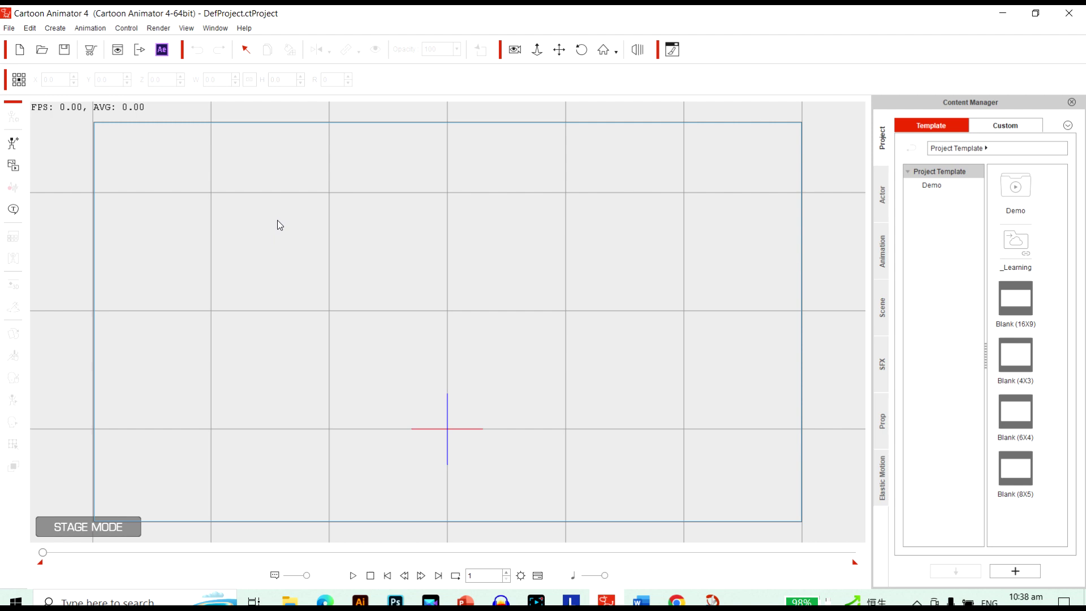
Step: Load an Elastic character from Actor > Character > G3 > 1_G3 Human onto the stage
{"action": "left_click", "coordinate": [884, 205]}
{"action": "left_click", "coordinate": [938, 185]}
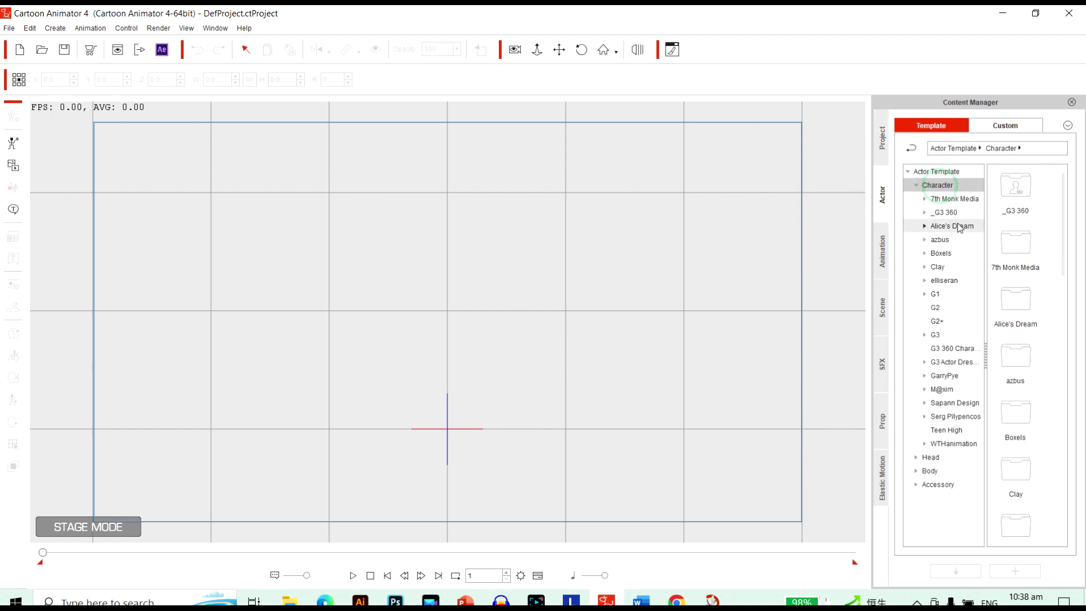
{"action": "left_click", "coordinate": [946, 336]}
{"action": "double_click", "coordinate": [1002, 201]}
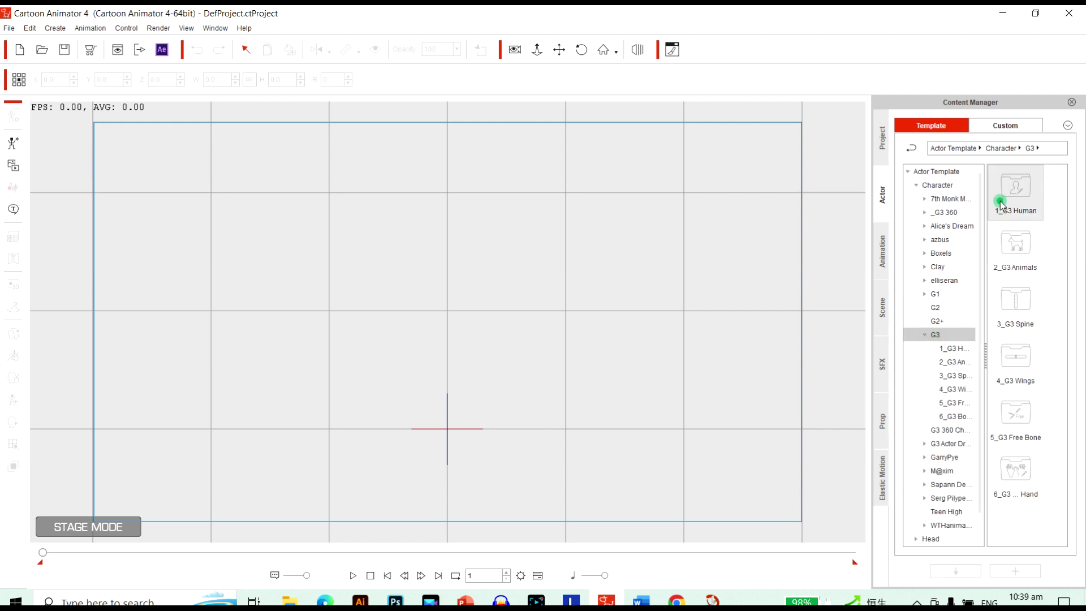
{"action": "scroll", "coordinate": [1005, 266], "scroll_direction": "down", "scroll_amount": 8}
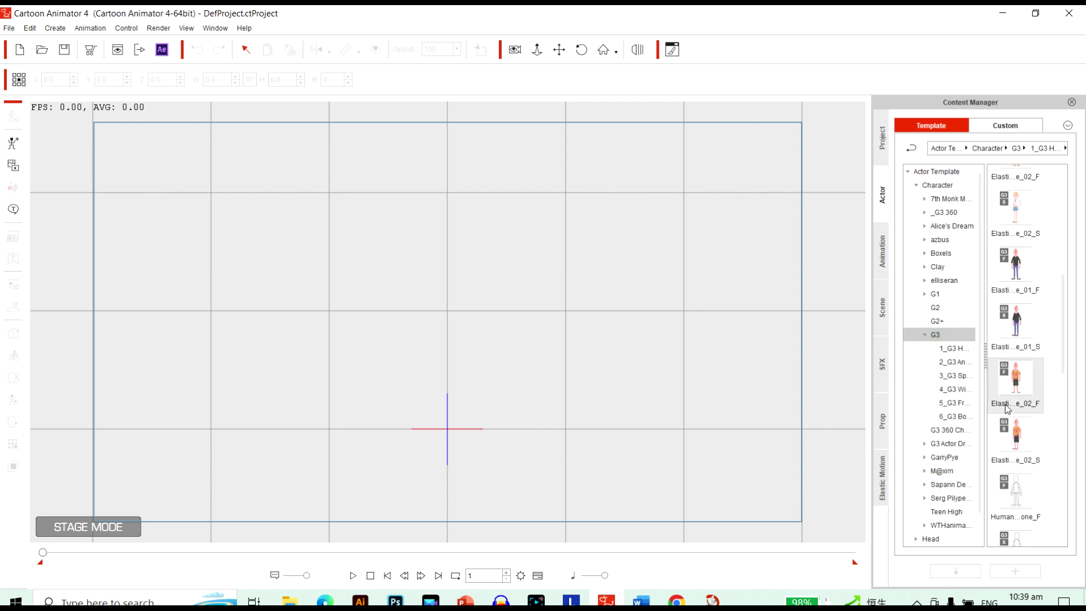
{"action": "double_click", "coordinate": [1012, 275]}
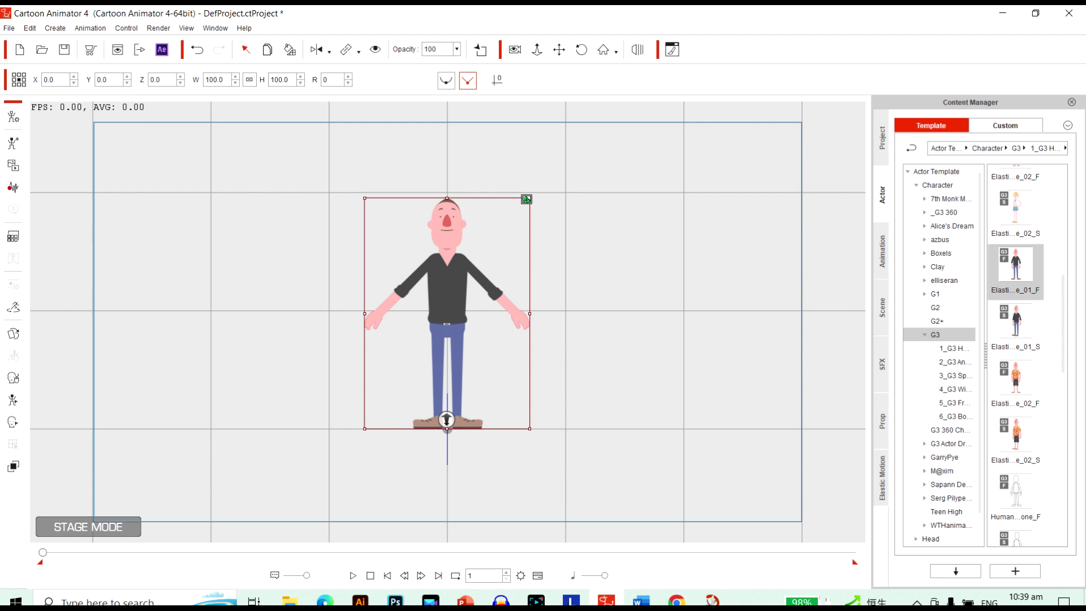
Step: Scale the character up to 302.7 and lower it so its face and upper body are centred
{"action": "scroll", "coordinate": [526, 200], "scroll_direction": "up", "scroll_amount": 5}
{"action": "left_click_drag", "start_coordinate": [448, 183], "coordinate": [451, 347]}
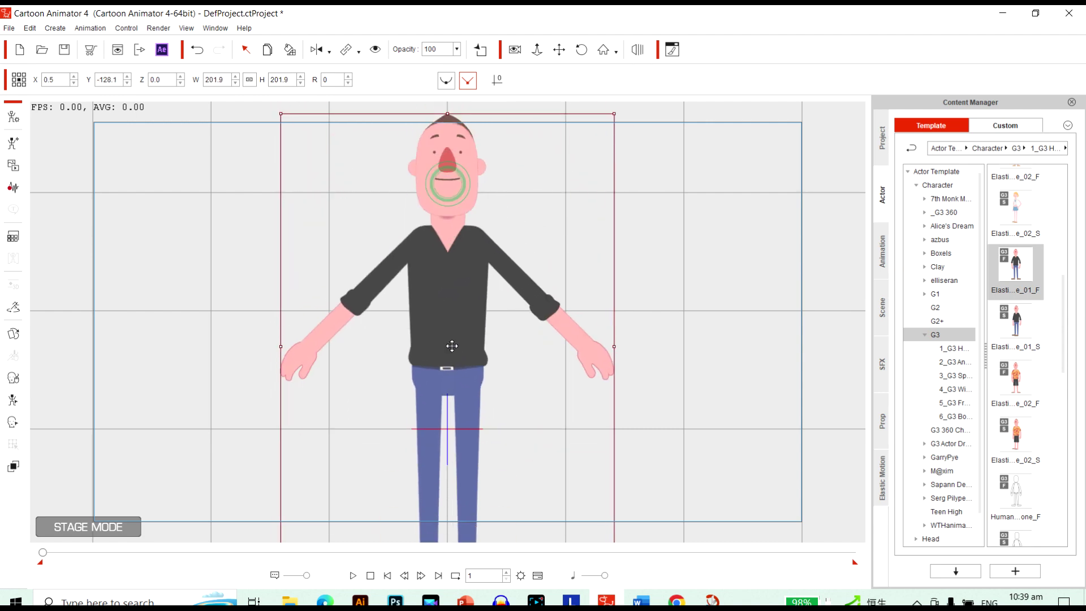
{"action": "scroll", "coordinate": [631, 185], "scroll_direction": "up", "scroll_amount": 2}
{"action": "scroll", "coordinate": [631, 185], "scroll_direction": "up", "scroll_amount": 3}
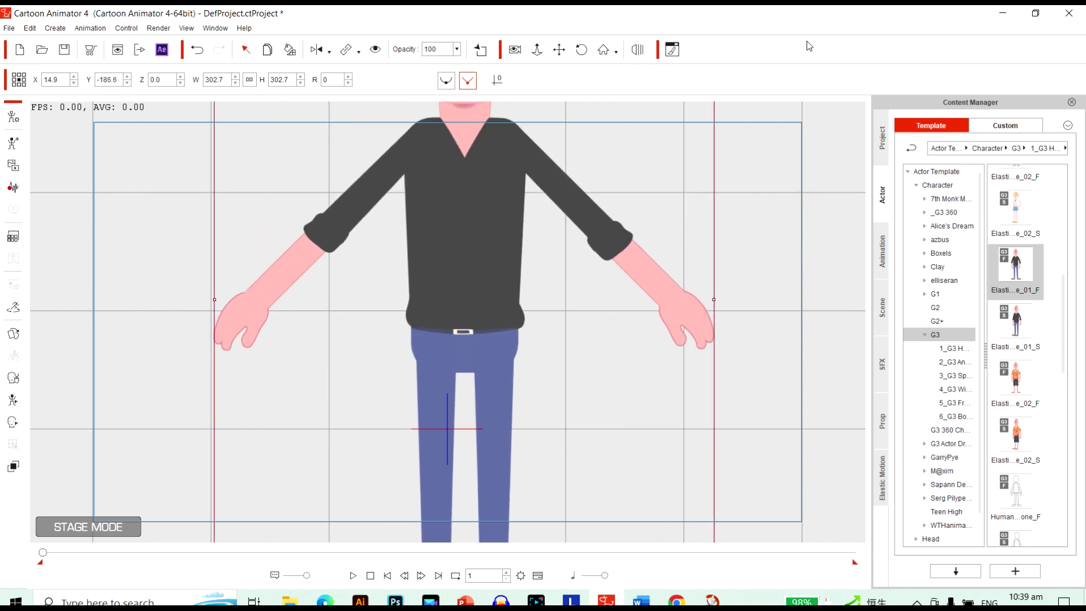
{"action": "left_click_drag", "start_coordinate": [517, 220], "coordinate": [525, 428]}
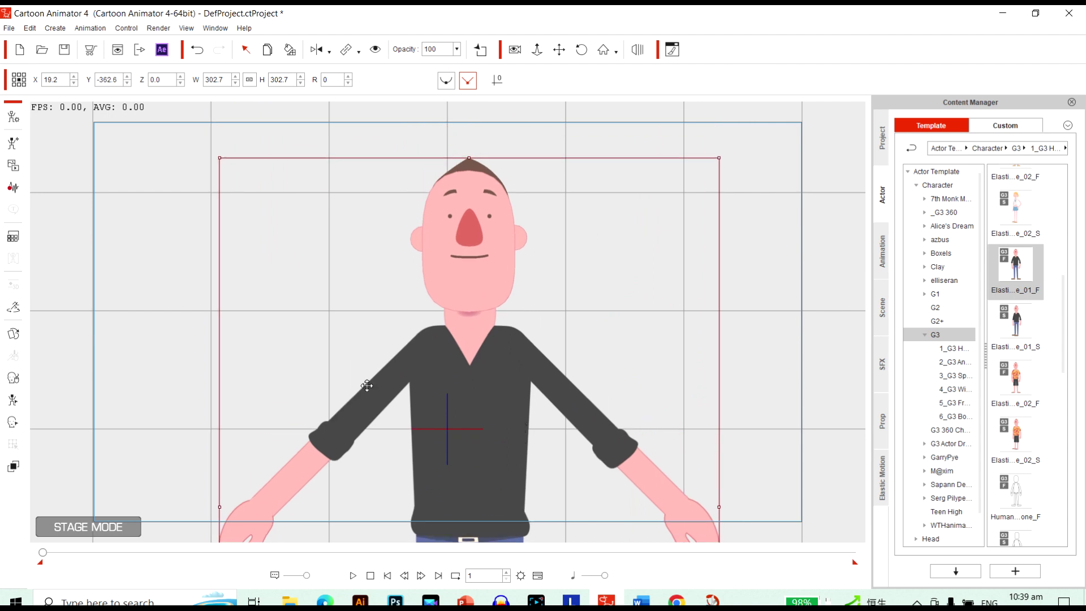
Step: Render the current frame as a PNG image saved as 'colour sample' on the Desktop
{"action": "left_click", "coordinate": [140, 50]}
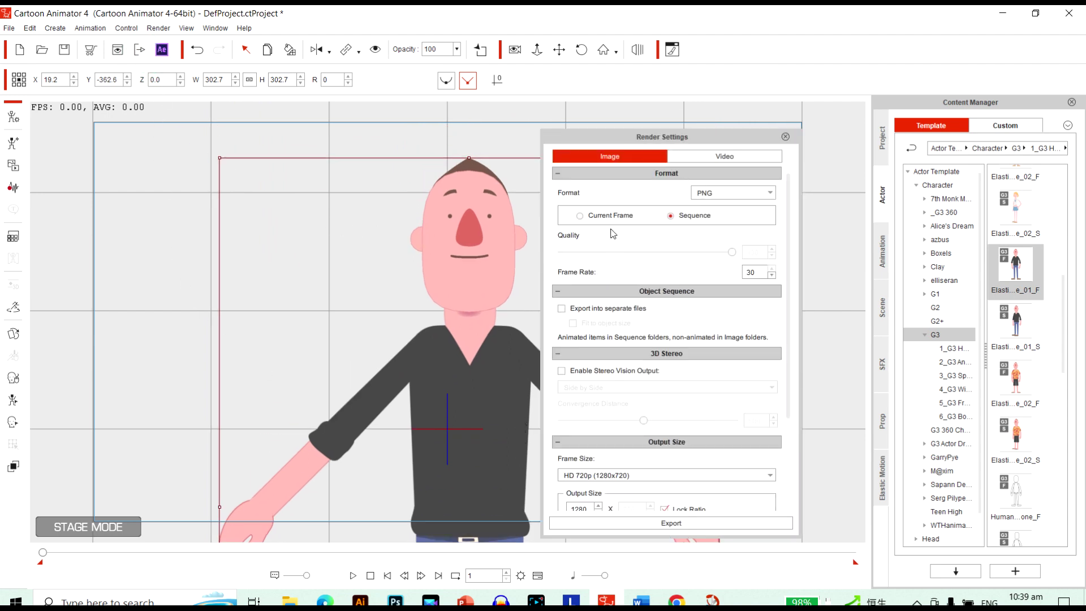
{"action": "left_click", "coordinate": [580, 217]}
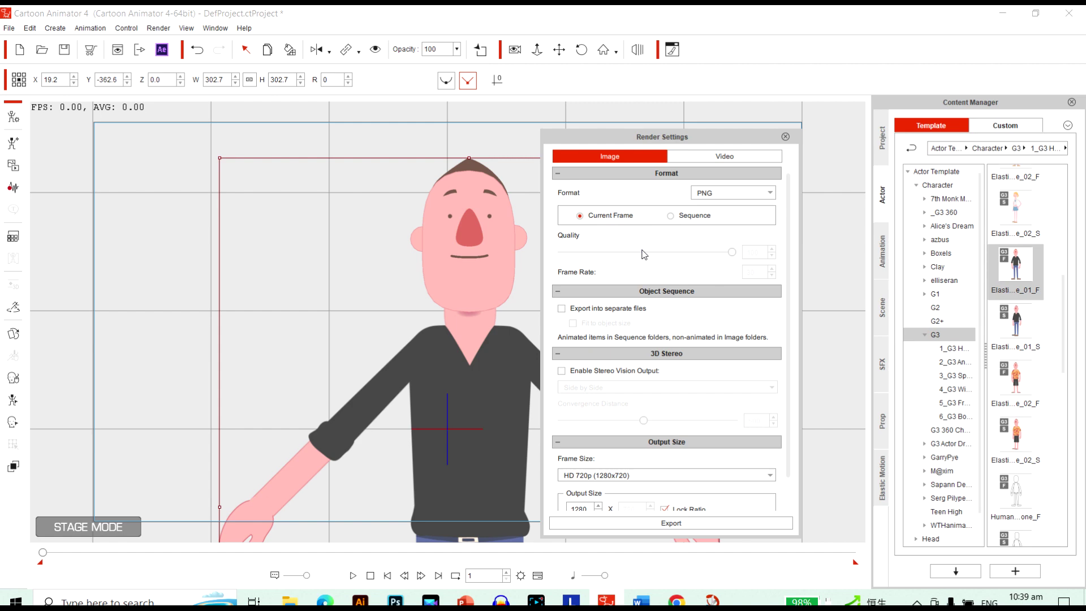
{"action": "left_click", "coordinate": [701, 521]}
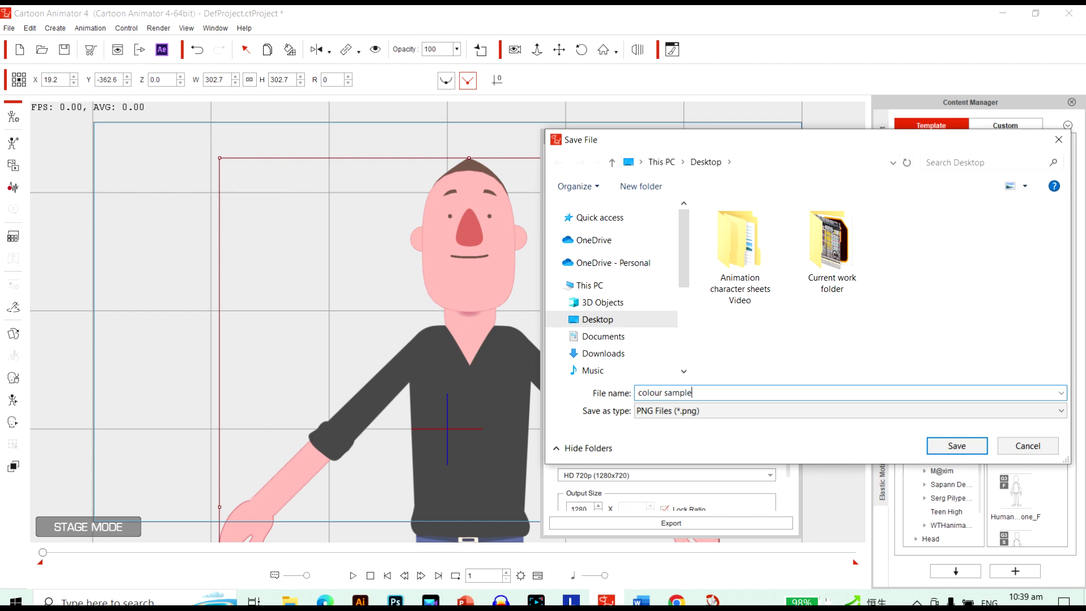
{"action": "key", "text": "Return"}
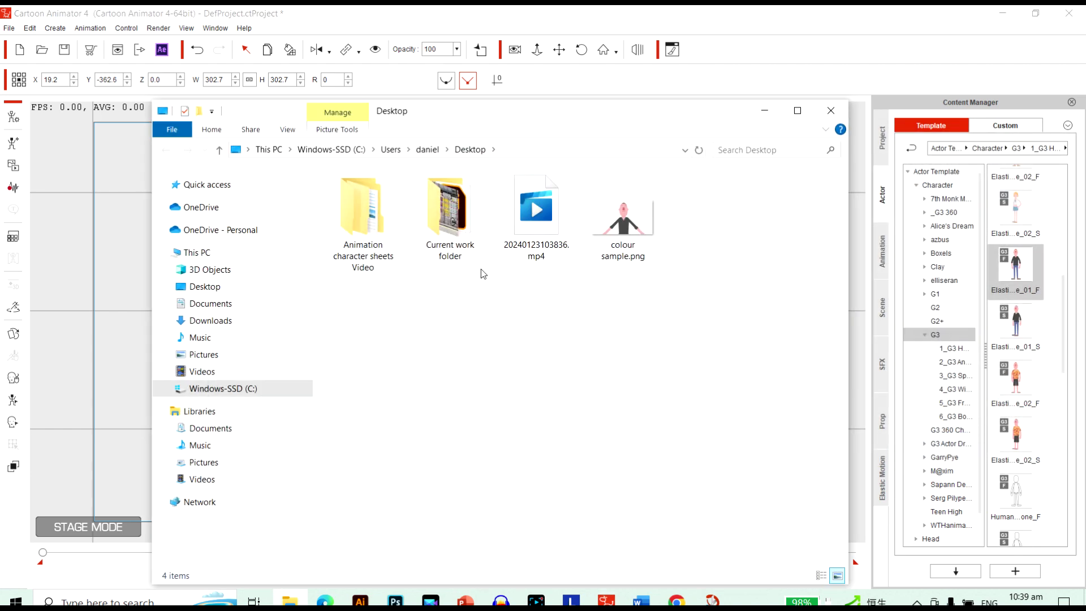
{"action": "left_click", "coordinate": [831, 111]}
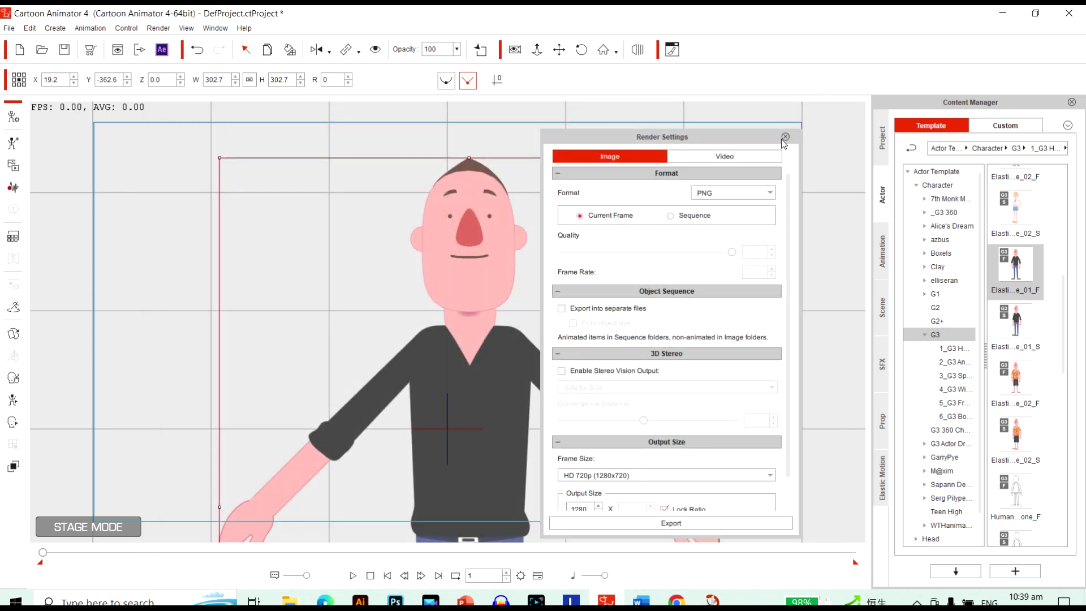
Step: Close Render Settings, minimise Cartoon Animator, and move colour sample.png to mid-desktop before returning to Illustrator
{"action": "left_click", "coordinate": [786, 137]}
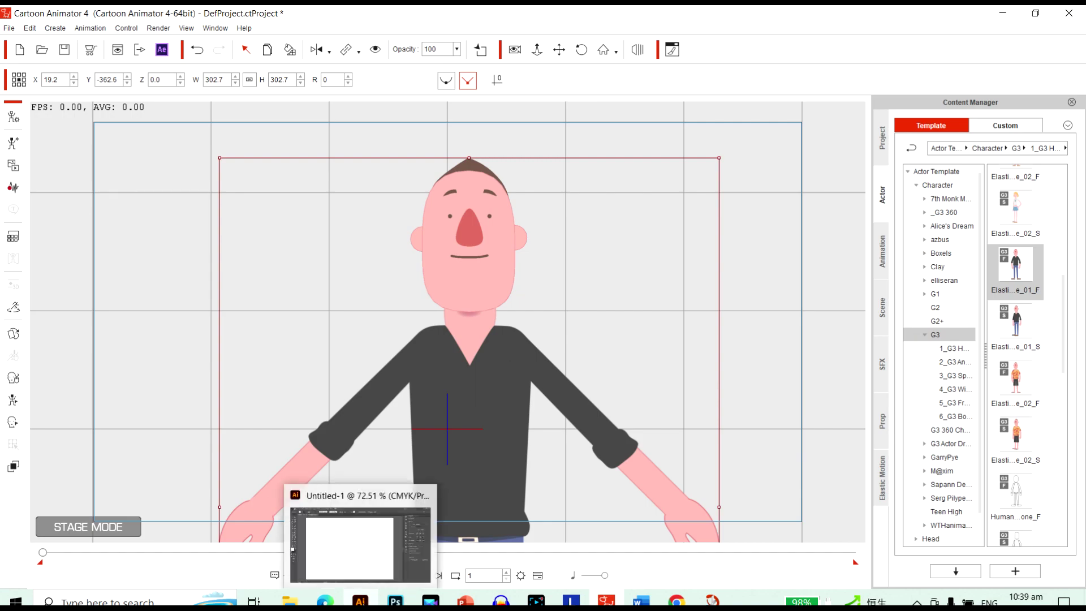
{"action": "left_click", "coordinate": [1003, 15]}
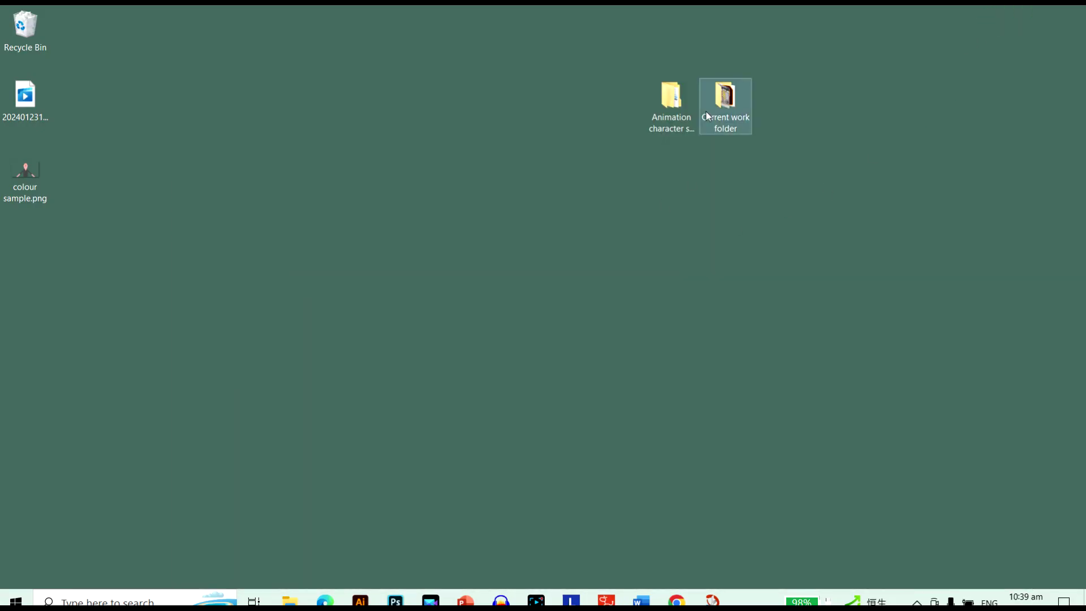
{"action": "left_click_drag", "start_coordinate": [33, 185], "coordinate": [460, 169]}
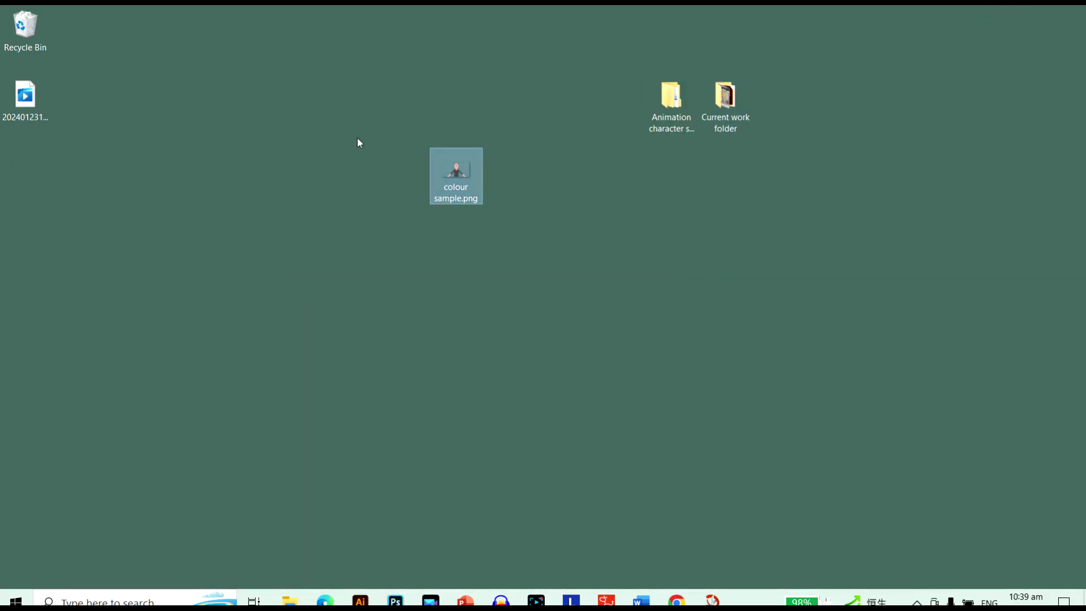
{"action": "left_click", "coordinate": [357, 137]}
{"action": "left_click", "coordinate": [456, 172]}
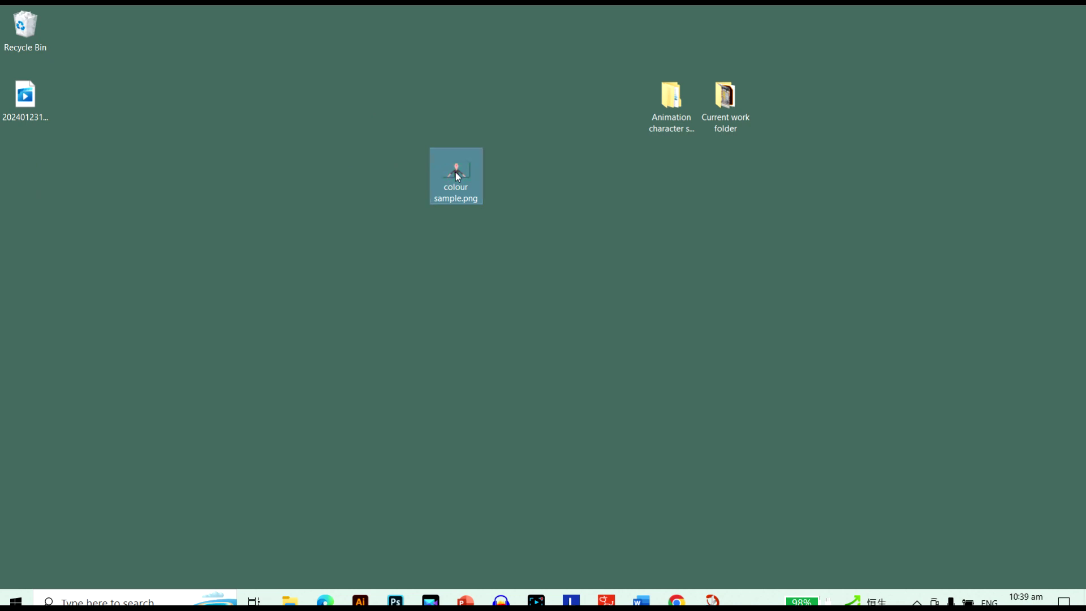
{"action": "left_click", "coordinate": [360, 599]}
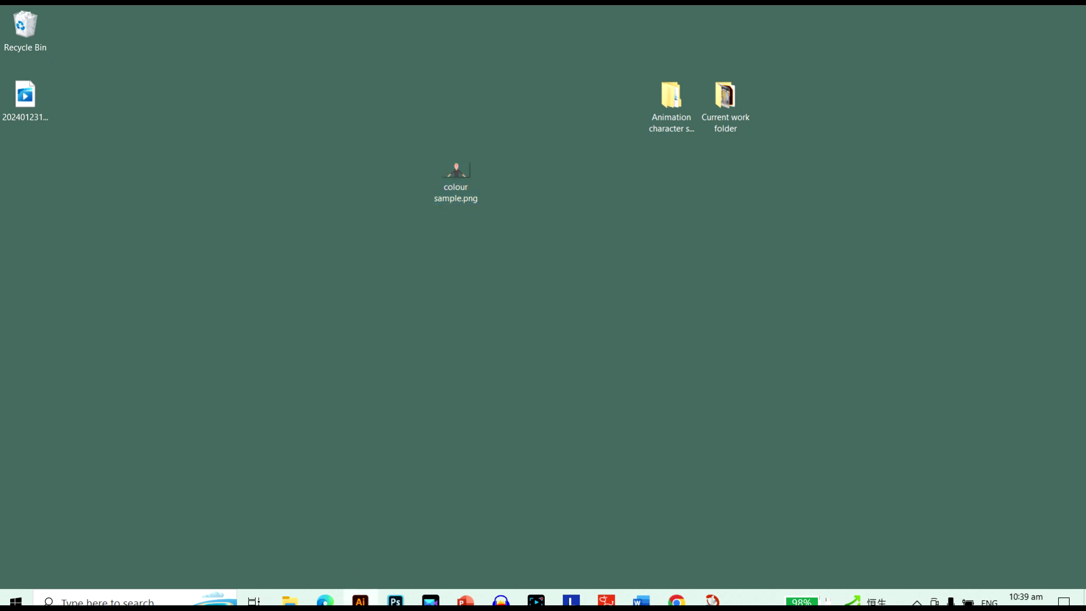
Step: Paste colour sample.png onto the artboard, shrink it to about 76 × 43 mm, and place it top-left
{"action": "left_click", "coordinate": [392, 301]}
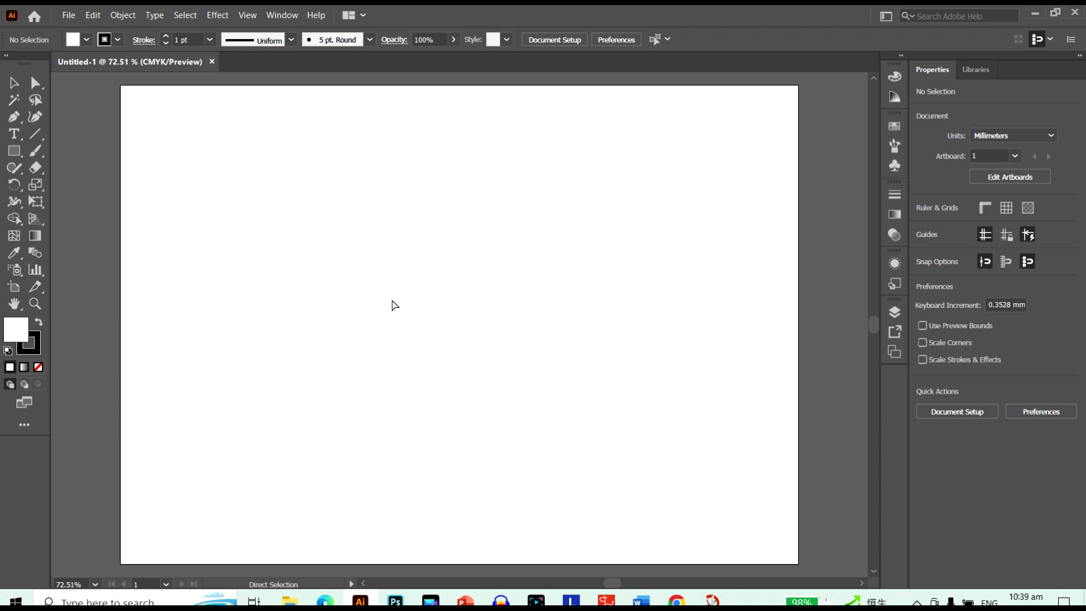
{"action": "key", "text": "ctrl+v"}
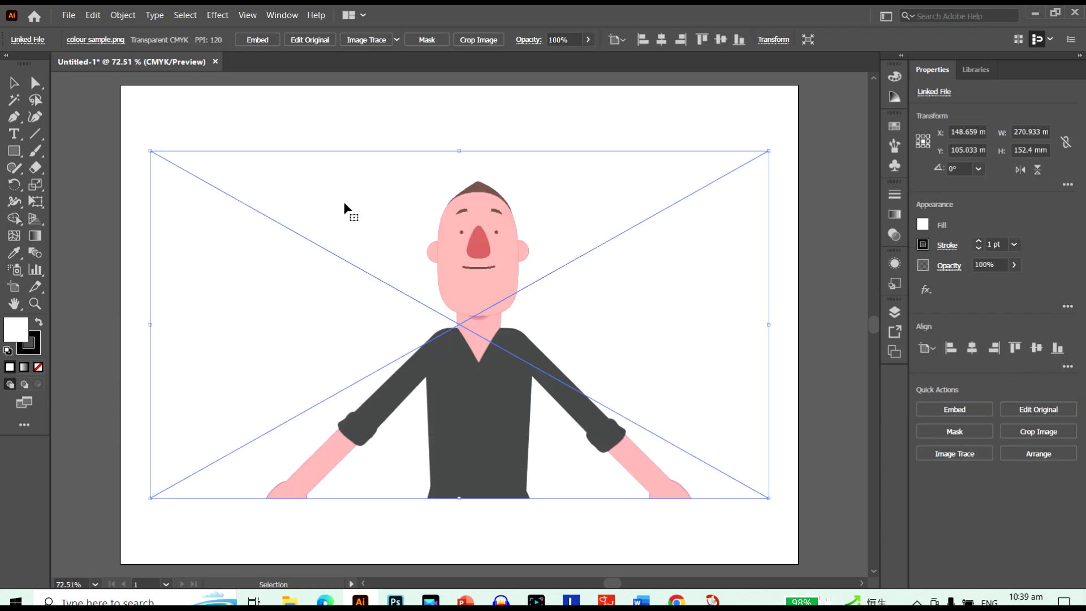
{"action": "left_click_drag", "start_coordinate": [149, 155], "coordinate": [595, 348]}
{"action": "left_click_drag", "start_coordinate": [690, 438], "coordinate": [212, 148]}
{"action": "left_click", "coordinate": [386, 362]}
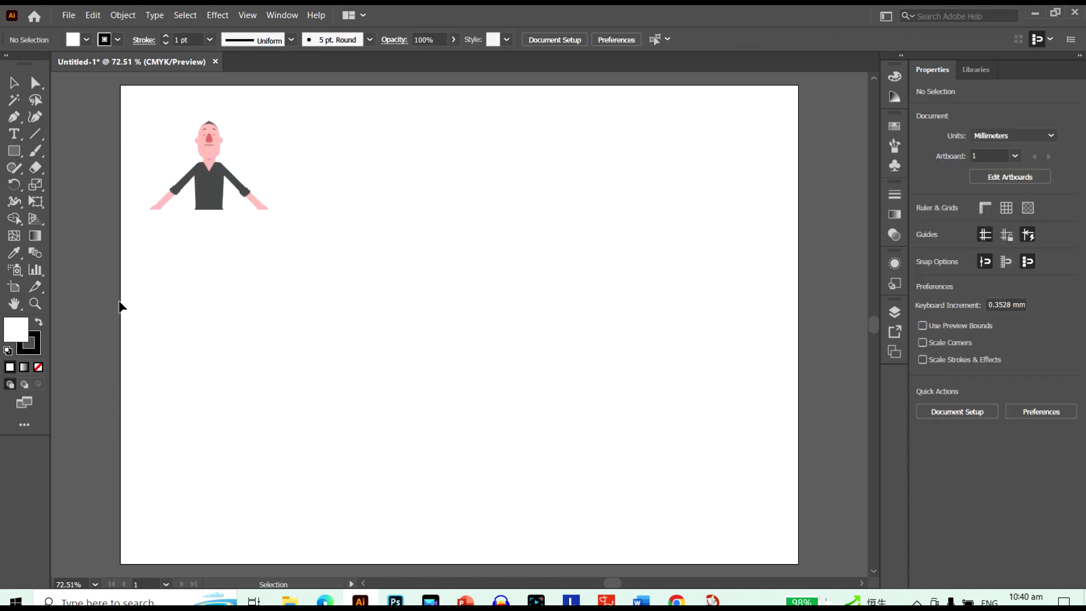
Step: Show the rulers and drag a vertical guide near the artboard's centre
{"action": "key", "text": "a"}
{"action": "key", "text": "ctrl+r"}
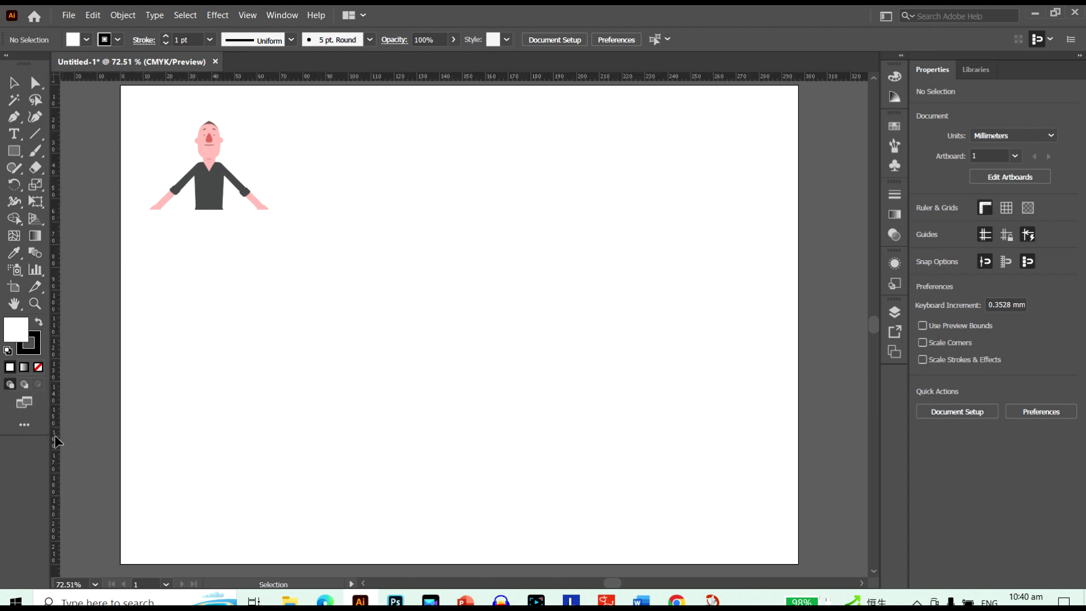
{"action": "left_click_drag", "start_coordinate": [54, 441], "coordinate": [493, 398]}
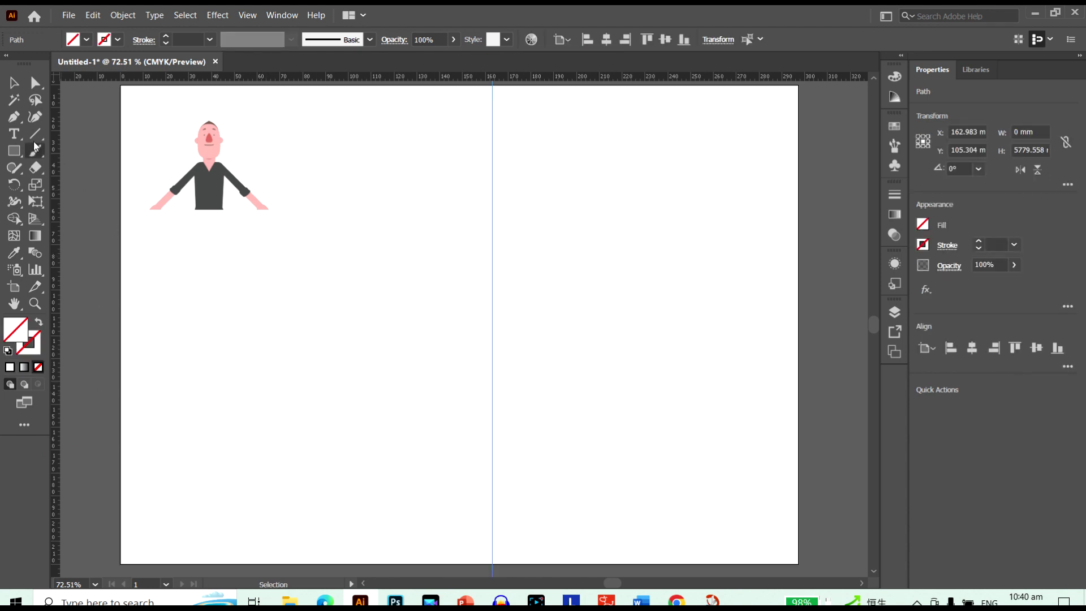
Step: Draw a curved left half-face outline with the Pen tool, starting from an anchor on the guide
{"action": "left_click", "coordinate": [12, 119]}
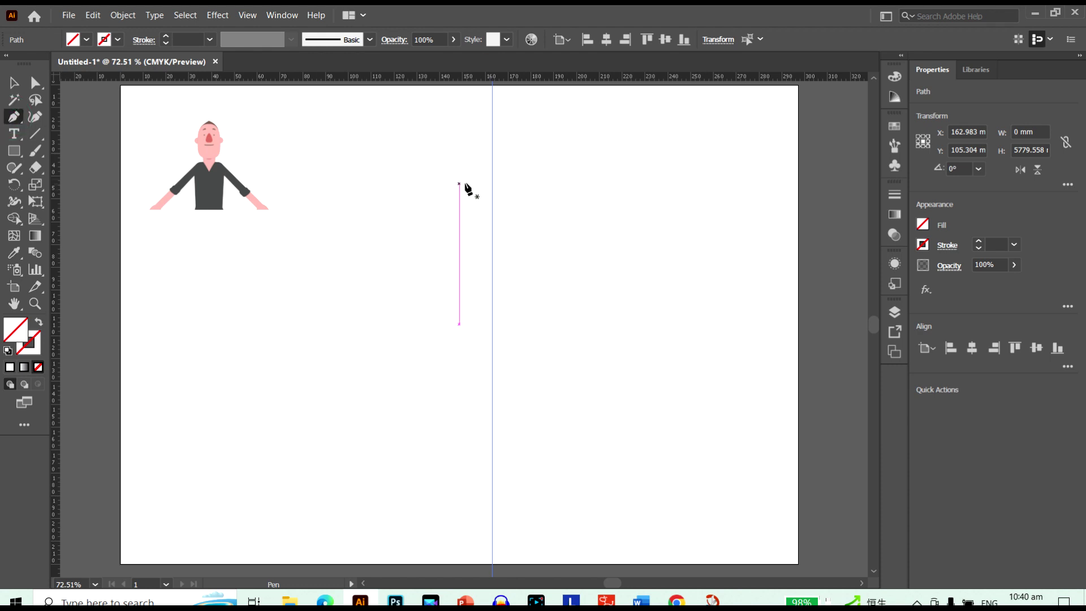
{"action": "left_click", "coordinate": [492, 176]}
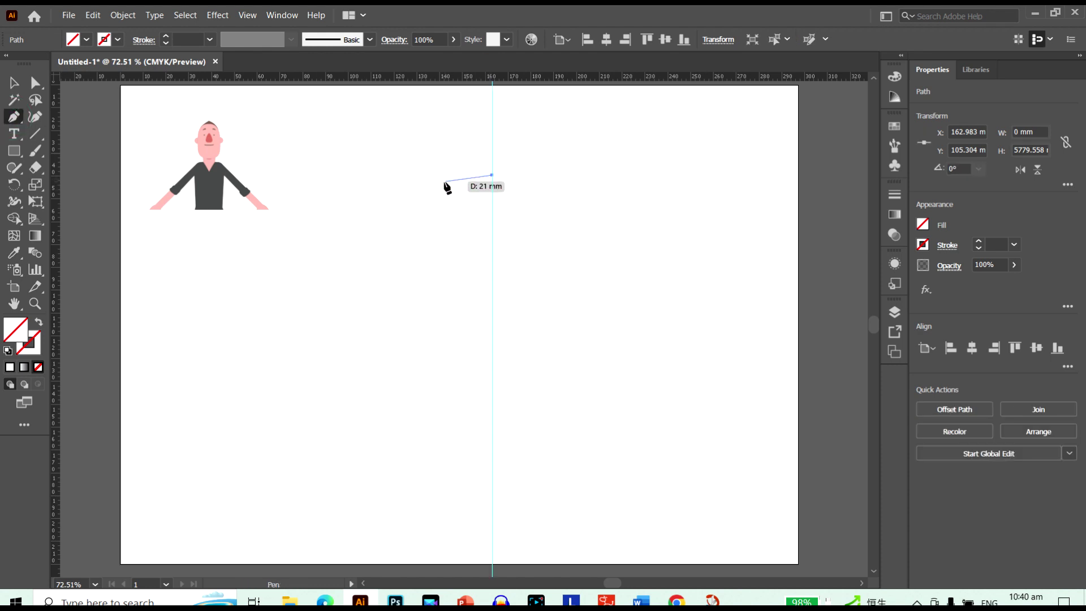
{"action": "left_click_drag", "start_coordinate": [435, 214], "coordinate": [439, 279]}
{"action": "left_click", "coordinate": [466, 335]}
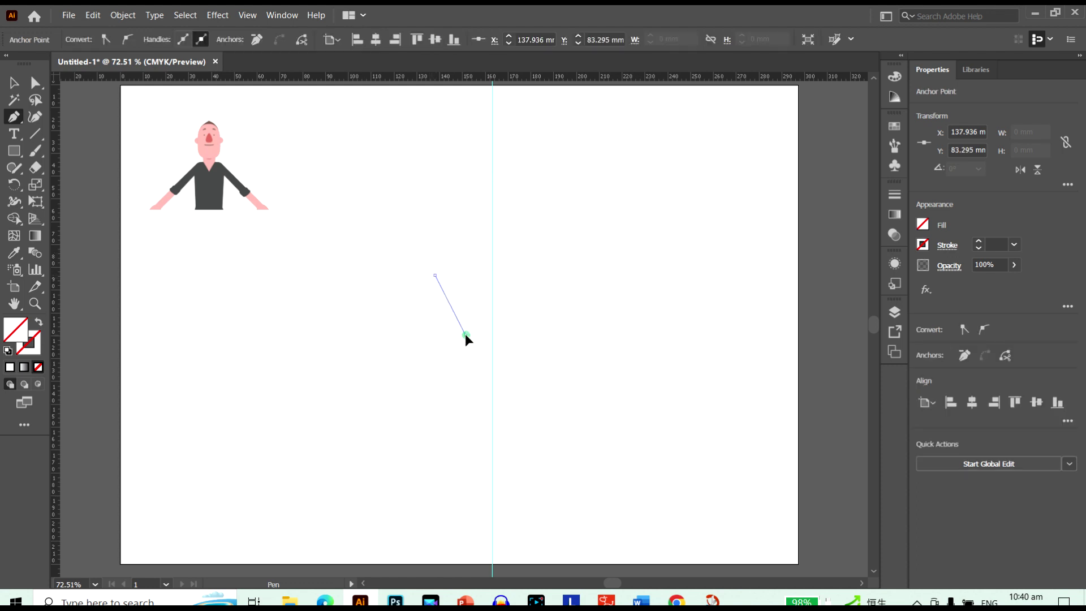
{"action": "left_click_drag", "start_coordinate": [465, 335], "coordinate": [494, 347]}
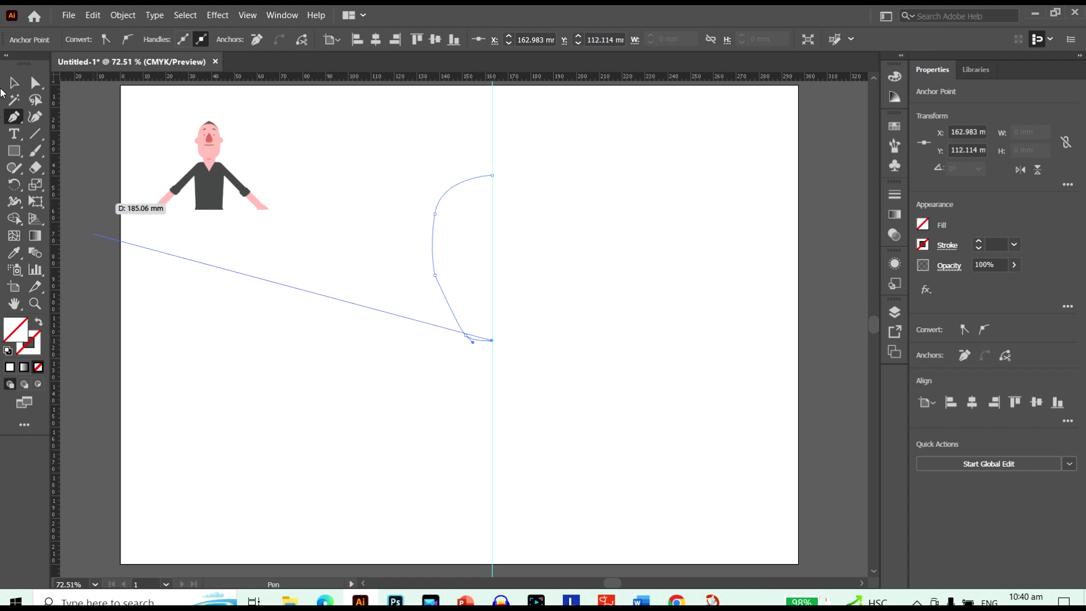
{"action": "key", "text": "v"}
Step: Give the half-face path a black 1 pt stroke
{"action": "left_click", "coordinate": [331, 207]}
{"action": "left_click_drag", "start_coordinate": [415, 163], "coordinate": [450, 234]}
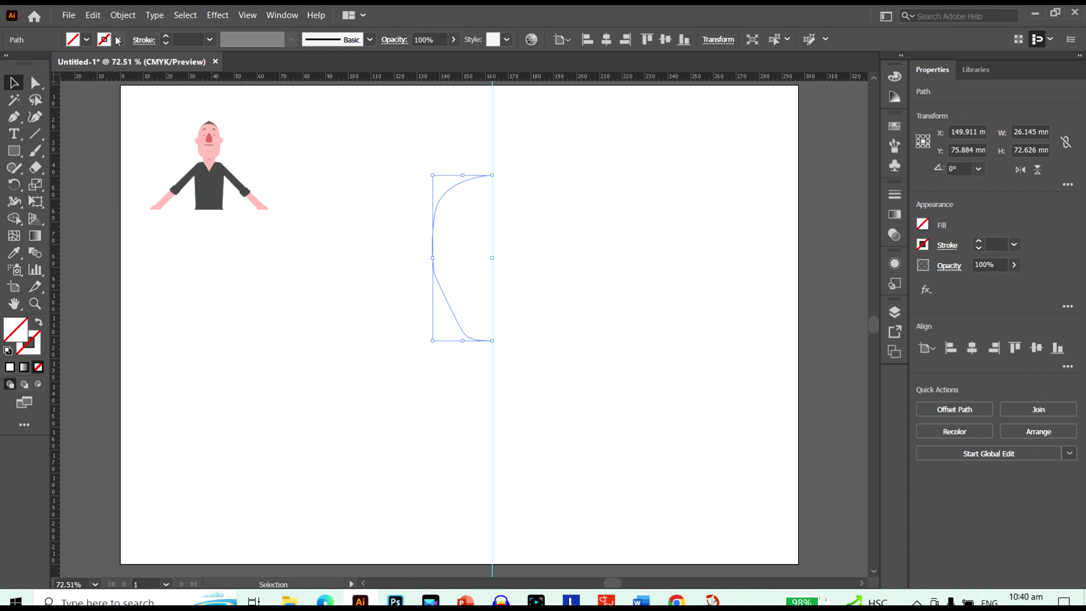
{"action": "left_click", "coordinate": [67, 40]}
{"action": "left_click", "coordinate": [39, 65]}
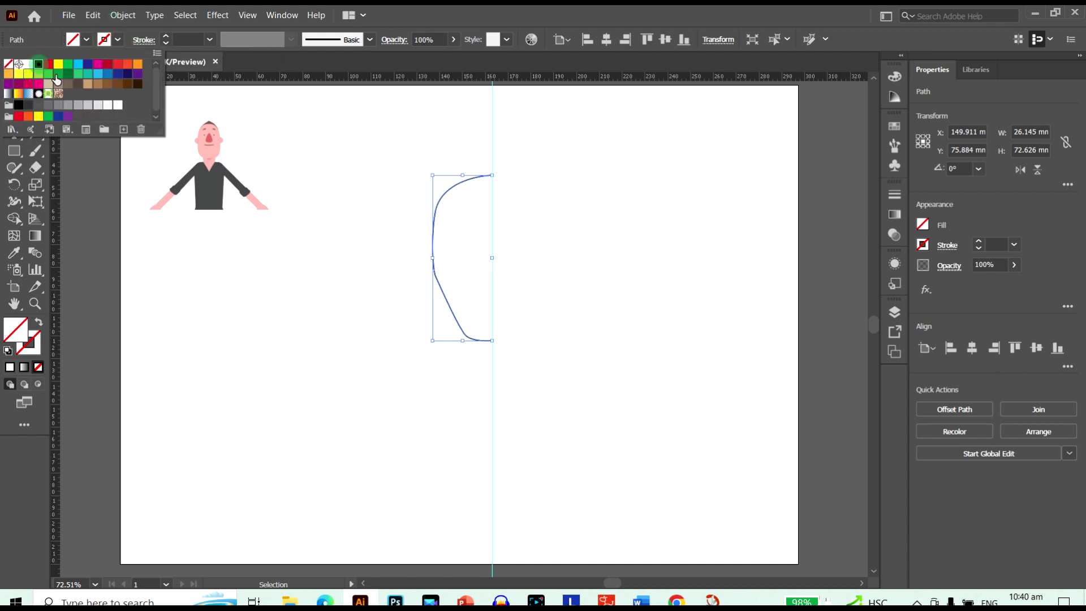
{"action": "left_click", "coordinate": [361, 122]}
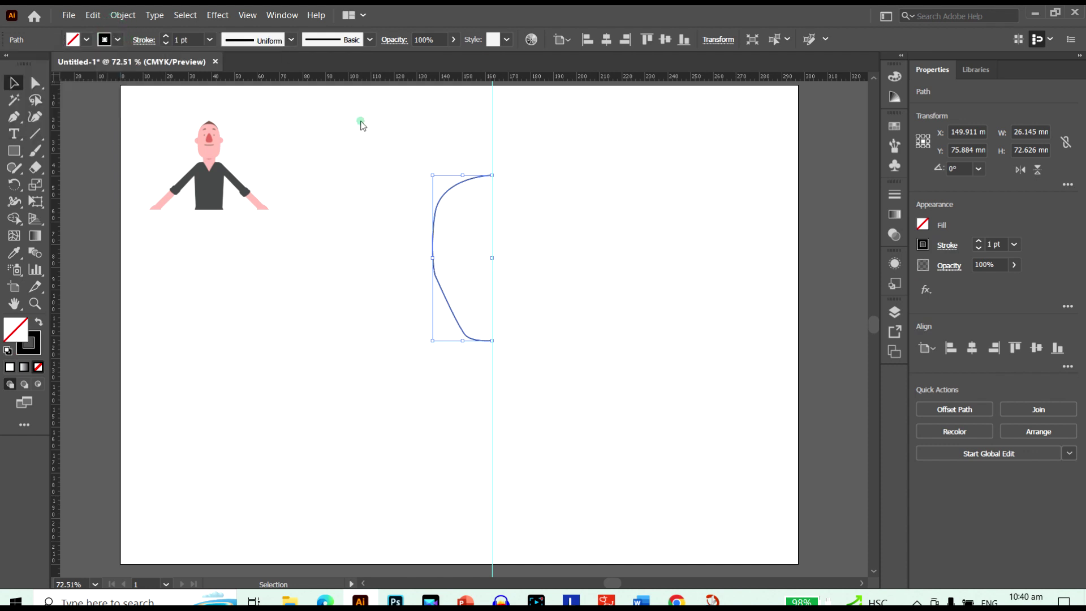
{"action": "left_click", "coordinate": [408, 173]}
Step: Reflect the half-face about its top anchor on the guide, making a copy to complete the head
{"action": "left_click_drag", "start_coordinate": [430, 161], "coordinate": [461, 229]}
{"action": "key", "text": "o"}
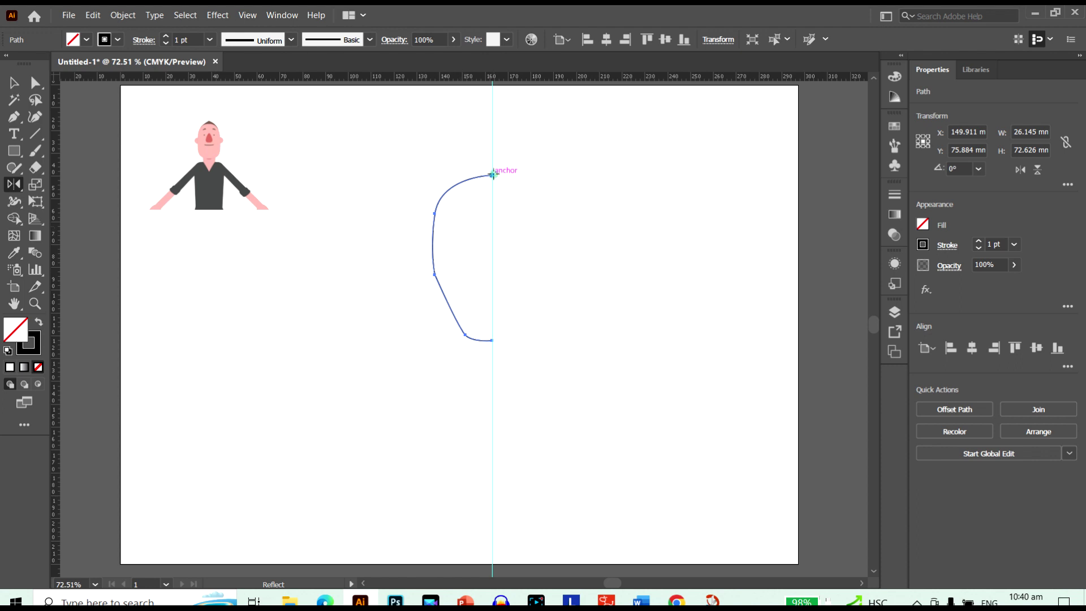
{"action": "left_click", "coordinate": [493, 174], "text": "alt"}
{"action": "left_click", "coordinate": [778, 340]}
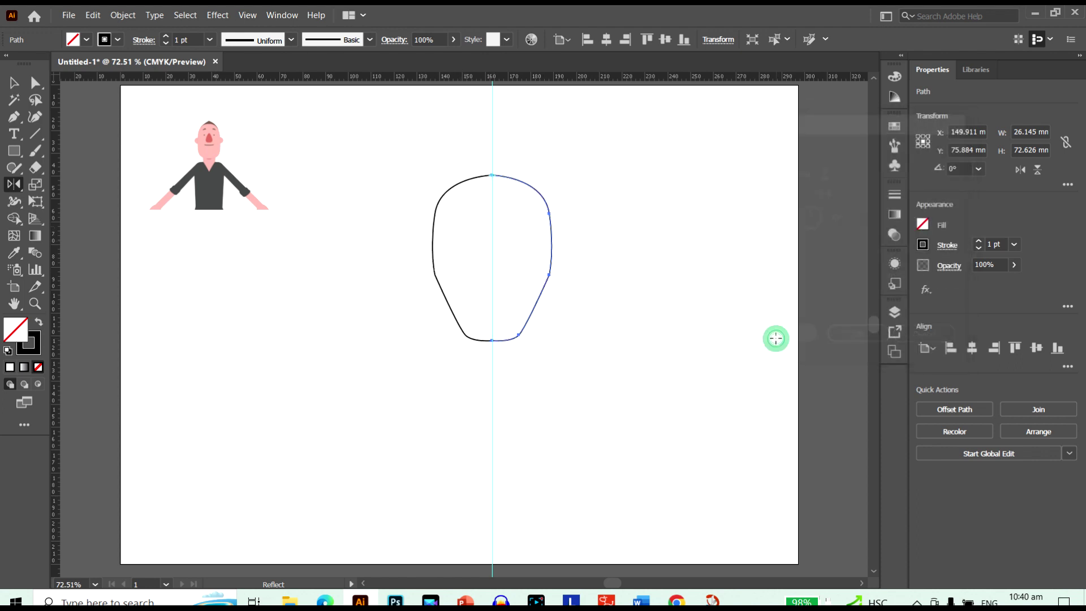
{"action": "left_click", "coordinate": [12, 81]}
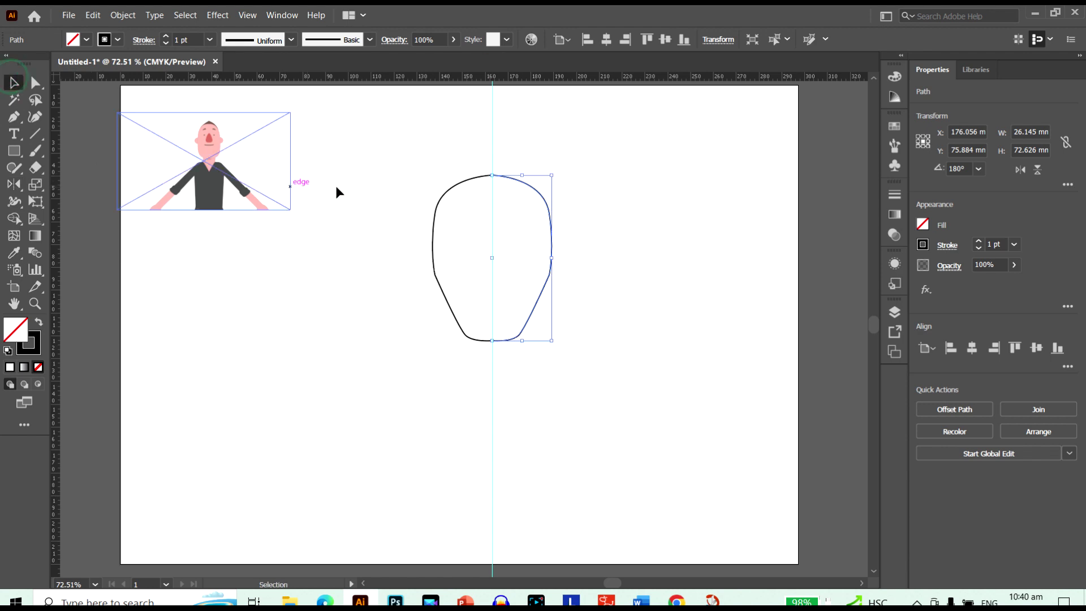
{"action": "left_click", "coordinate": [444, 145]}
Step: Delete the centre guide and try joining the two halves with Ctrl+J, dismissing the warning
{"action": "left_click_drag", "start_coordinate": [456, 123], "coordinate": [516, 145]}
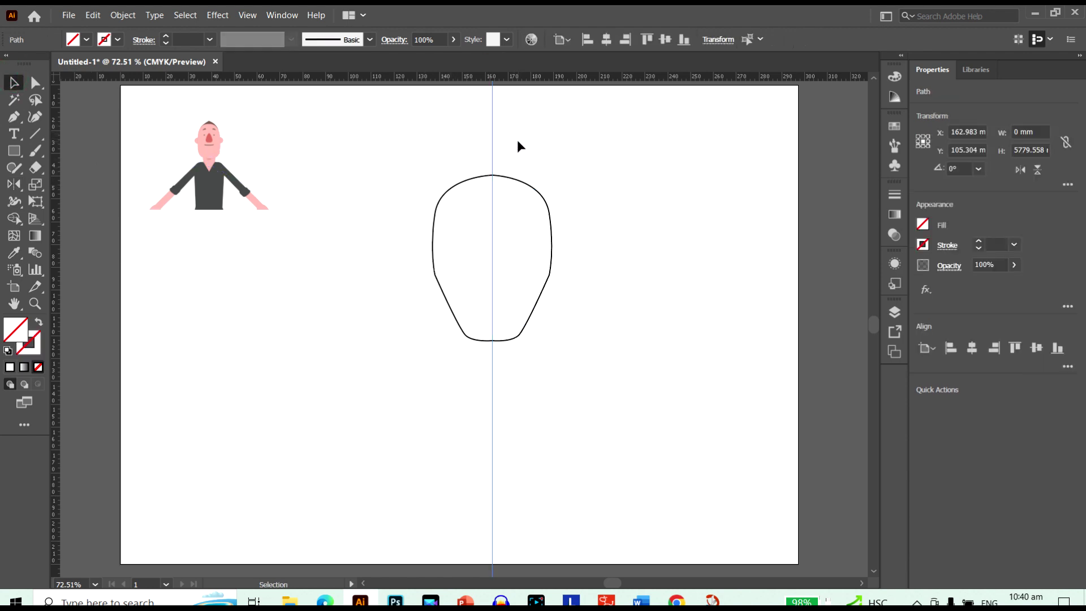
{"action": "key", "text": "Delete"}
{"action": "left_click_drag", "start_coordinate": [389, 144], "coordinate": [577, 381]}
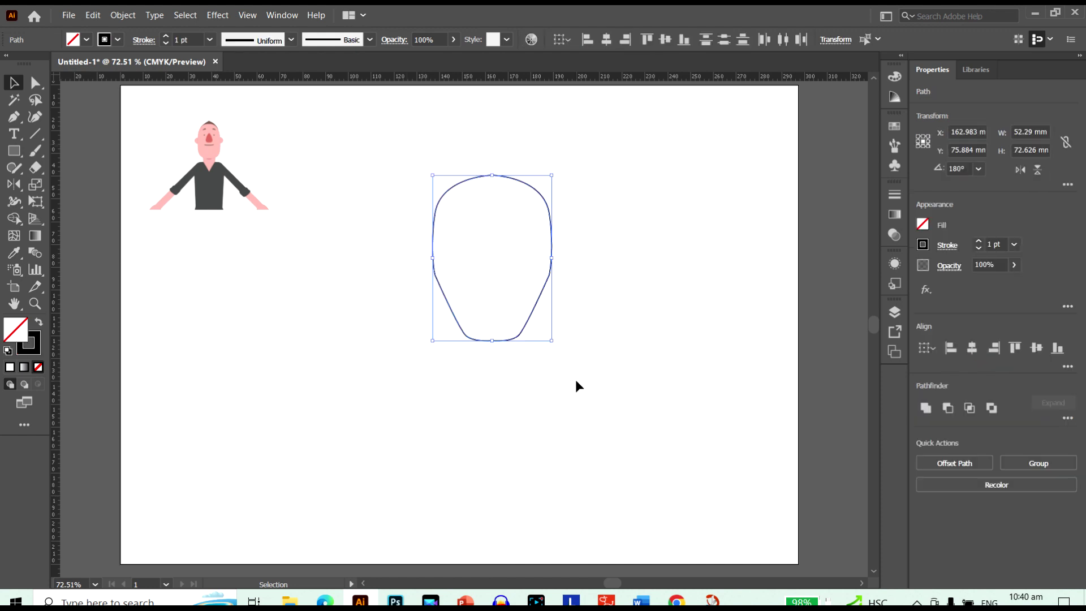
{"action": "key", "text": "a"}
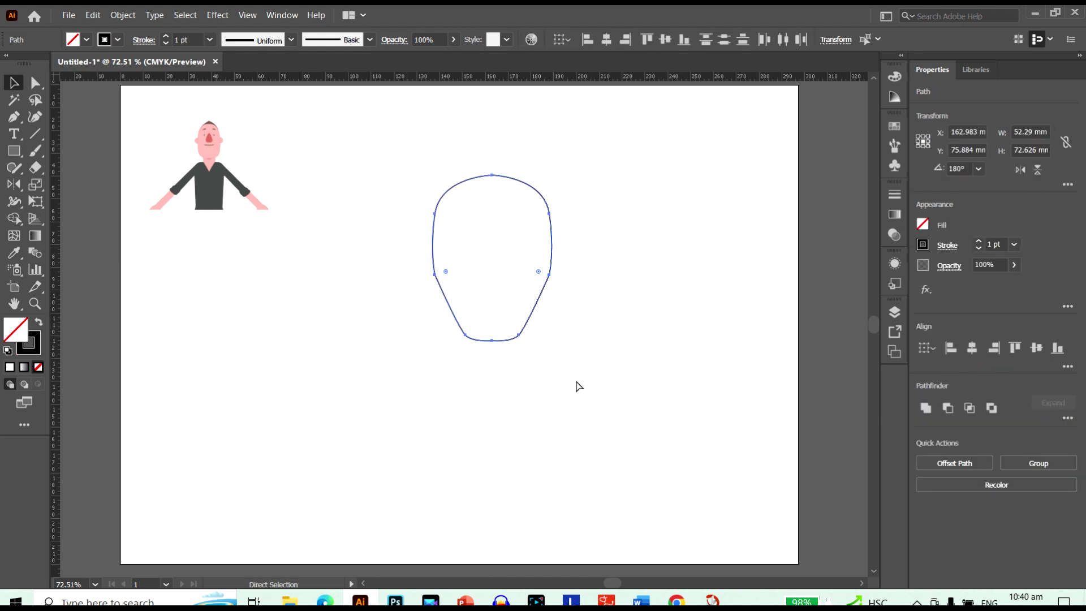
{"action": "key", "text": "ctrl+j"}
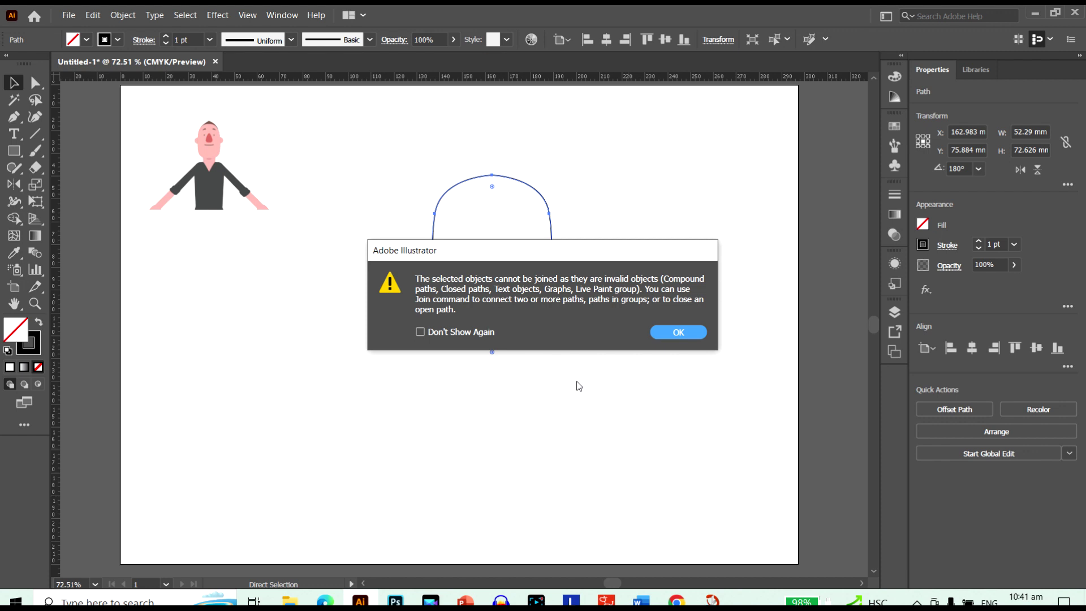
{"action": "left_click", "coordinate": [701, 333]}
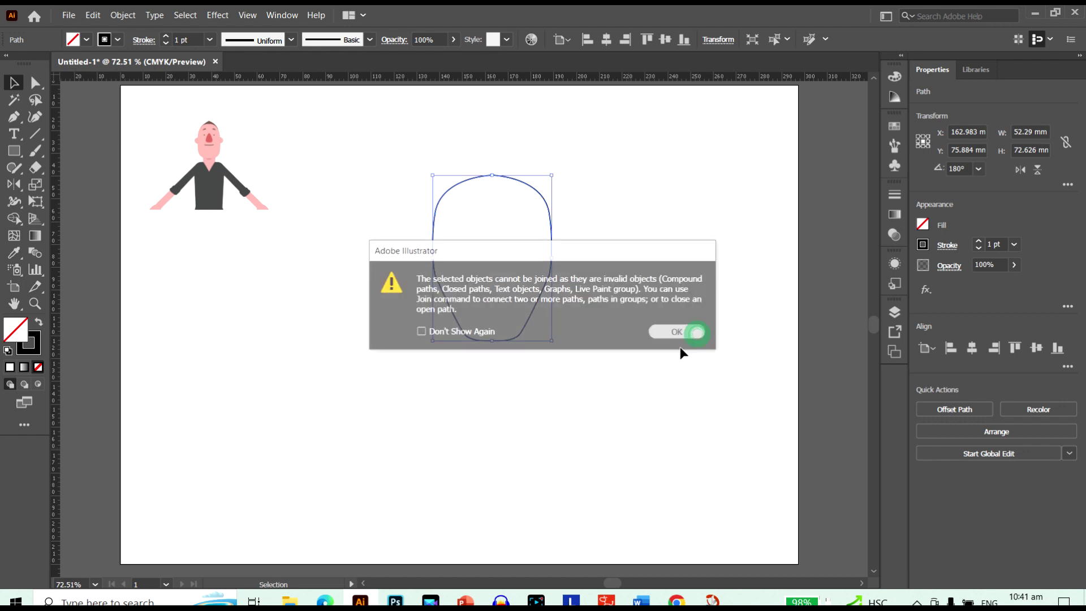
Step: Drag the head outline's side handle inward to make the head slightly narrower
{"action": "key", "text": "v"}
{"action": "left_click", "coordinate": [548, 391]}
{"action": "left_click", "coordinate": [518, 338]}
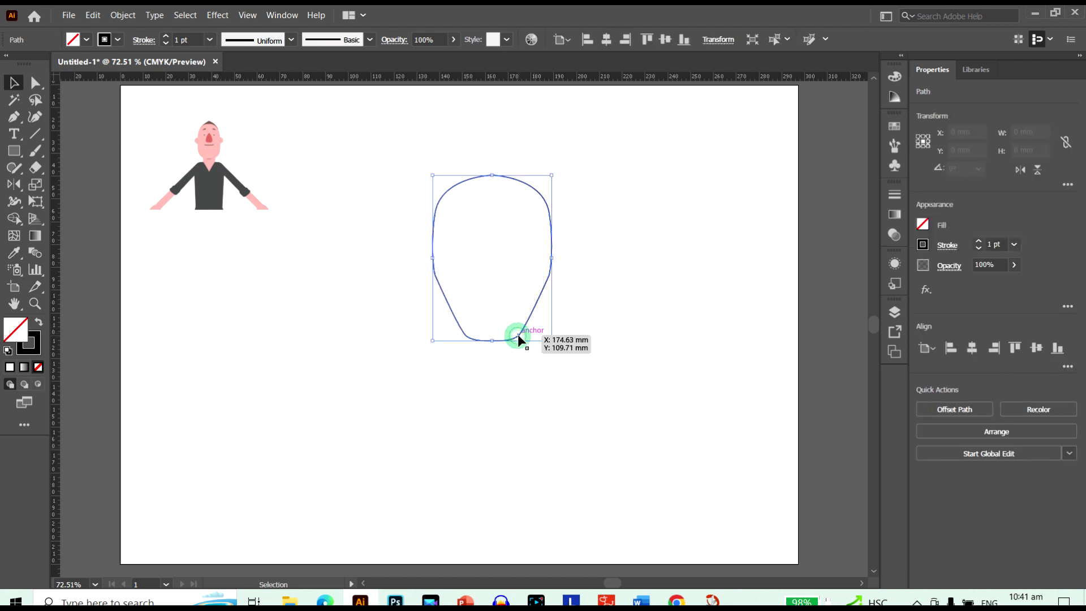
{"action": "left_click_drag", "start_coordinate": [552, 259], "coordinate": [529, 259]}
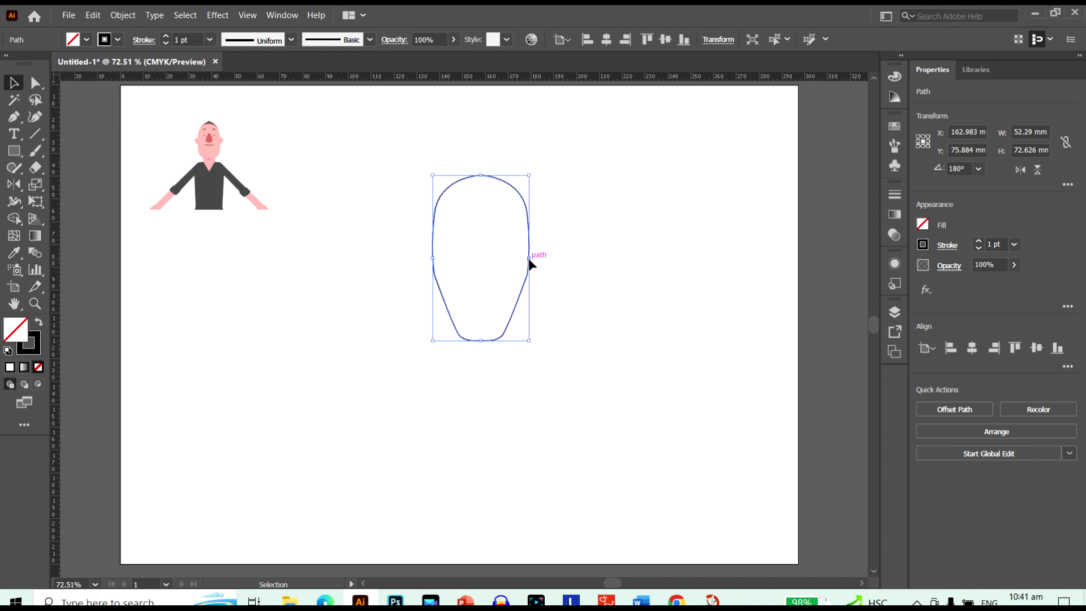
Step: Fill the head shape with the character's face pink using the Eyedropper, leaving no stroke
{"action": "left_click", "coordinate": [579, 375]}
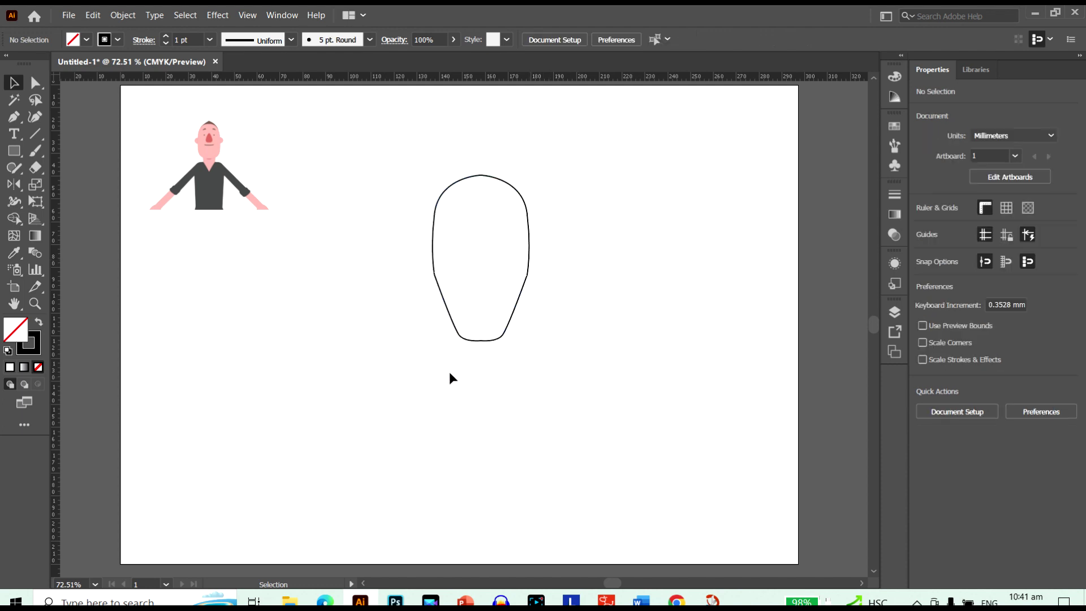
{"action": "left_click", "coordinate": [467, 340]}
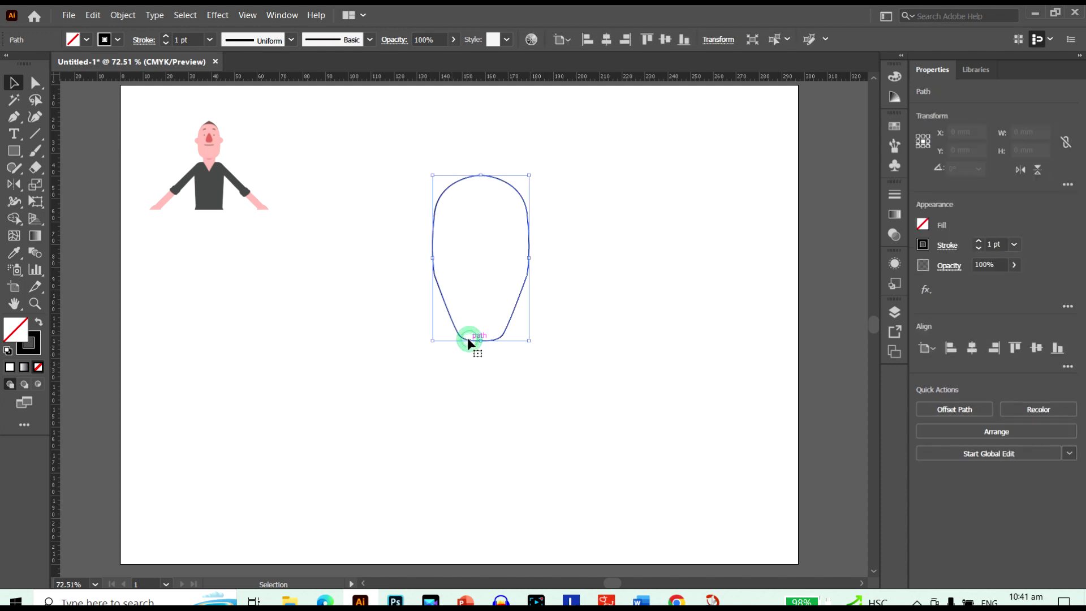
{"action": "left_click", "coordinate": [14, 253]}
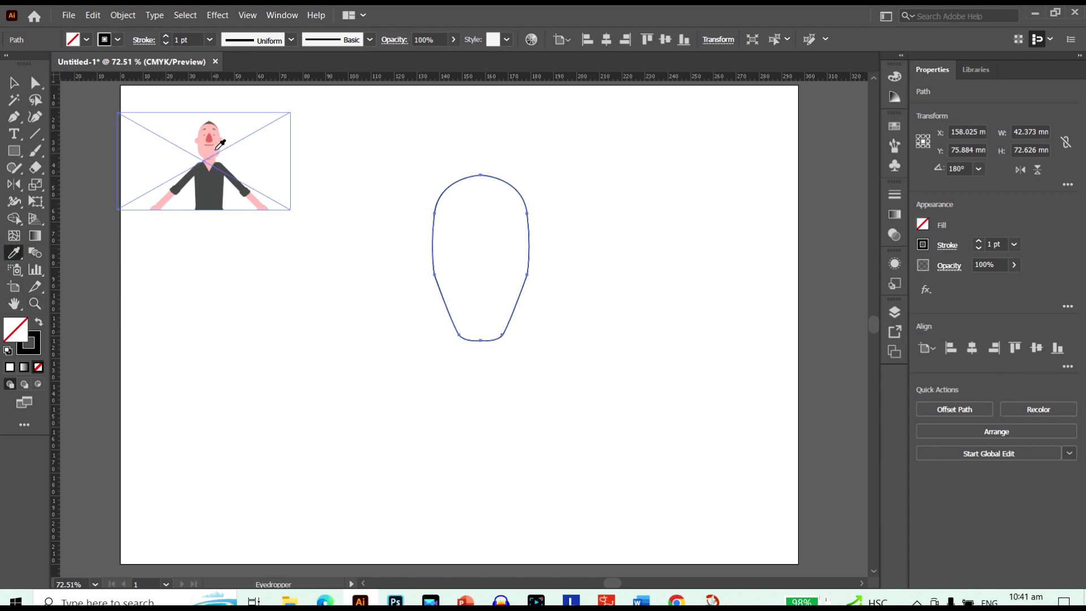
{"action": "left_click", "coordinate": [216, 149]}
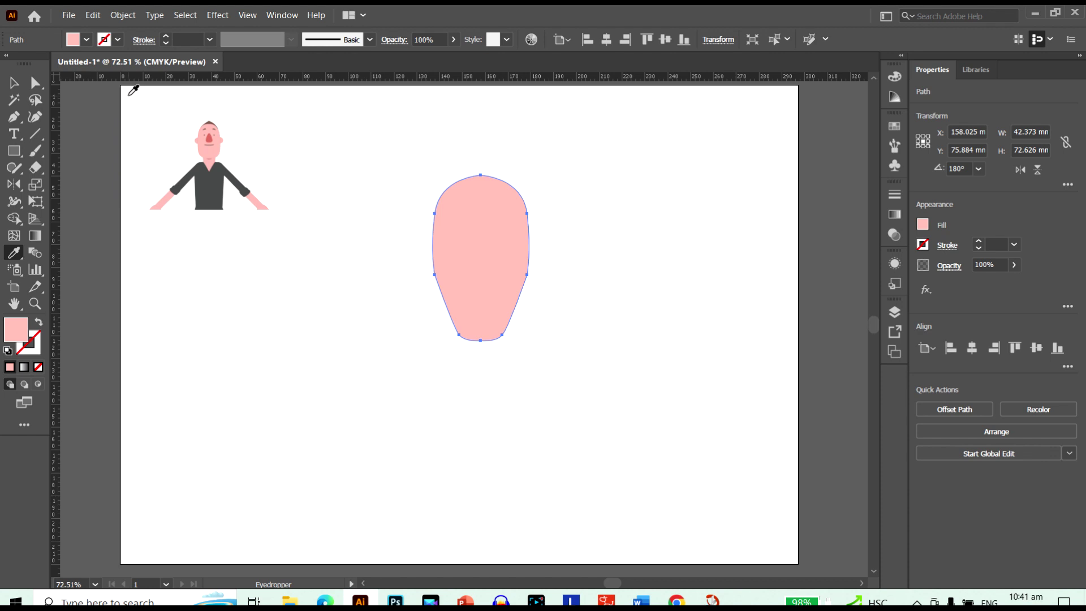
{"action": "key", "text": "v"}
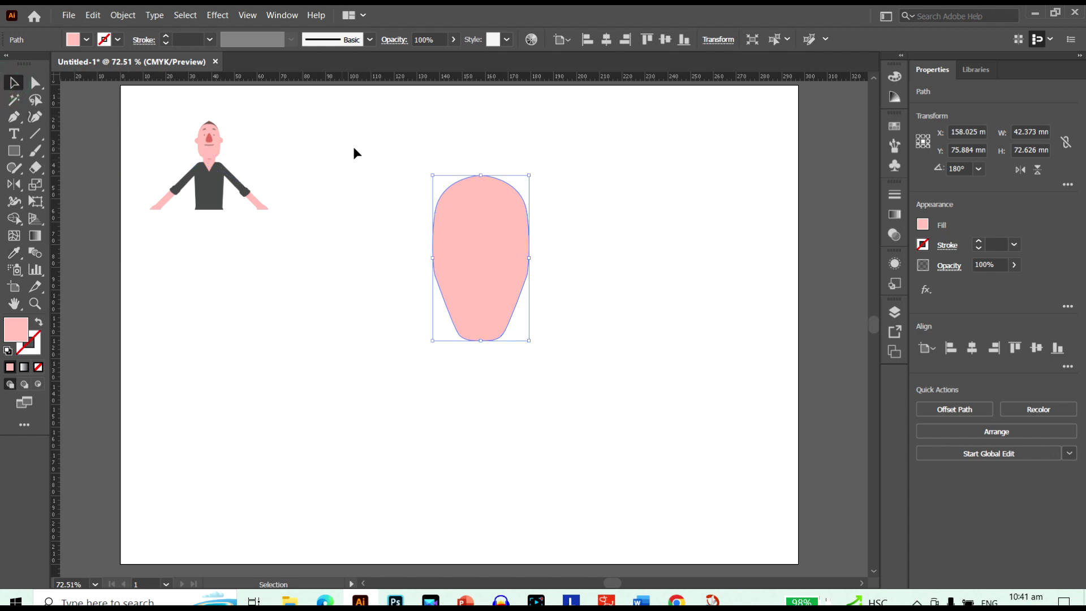
Step: Delete the colour sample reference image, leaving the pink head selected
{"action": "left_click", "coordinate": [357, 151]}
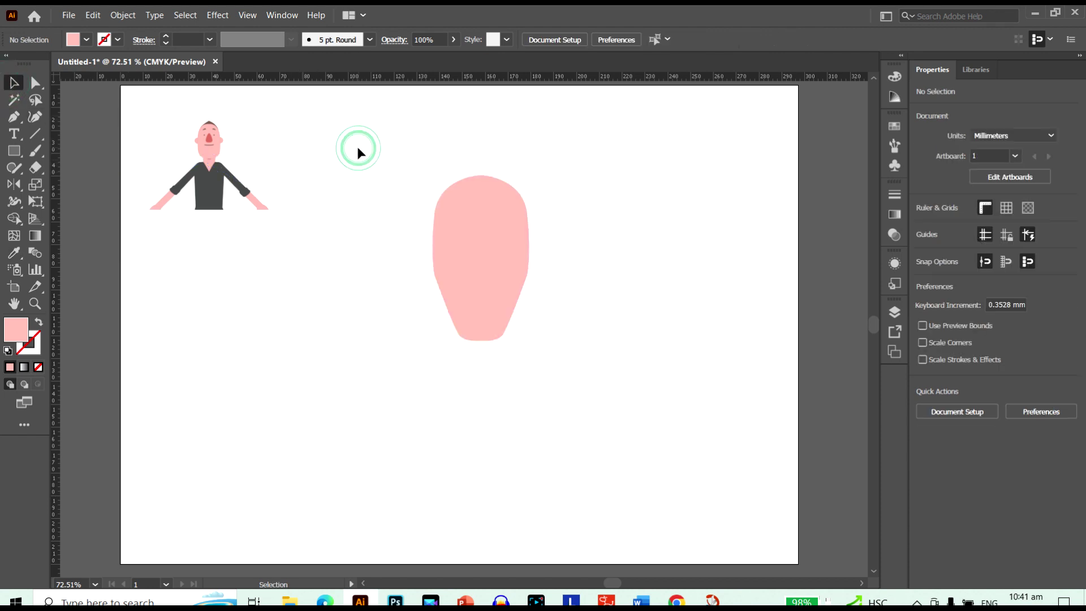
{"action": "left_click", "coordinate": [236, 201]}
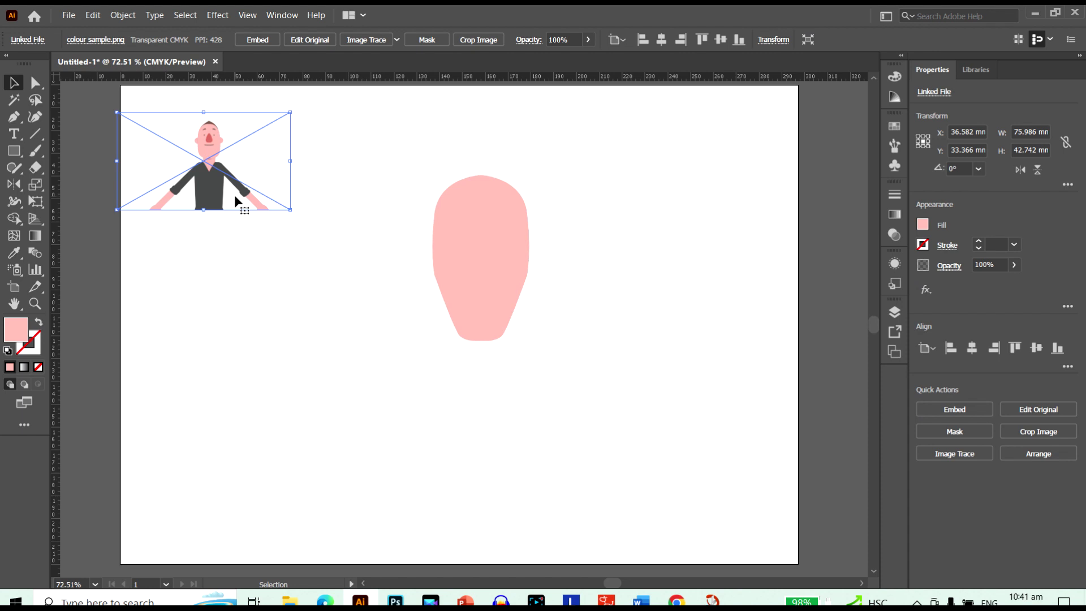
{"action": "key", "text": "Delete"}
{"action": "left_click", "coordinate": [457, 273]}
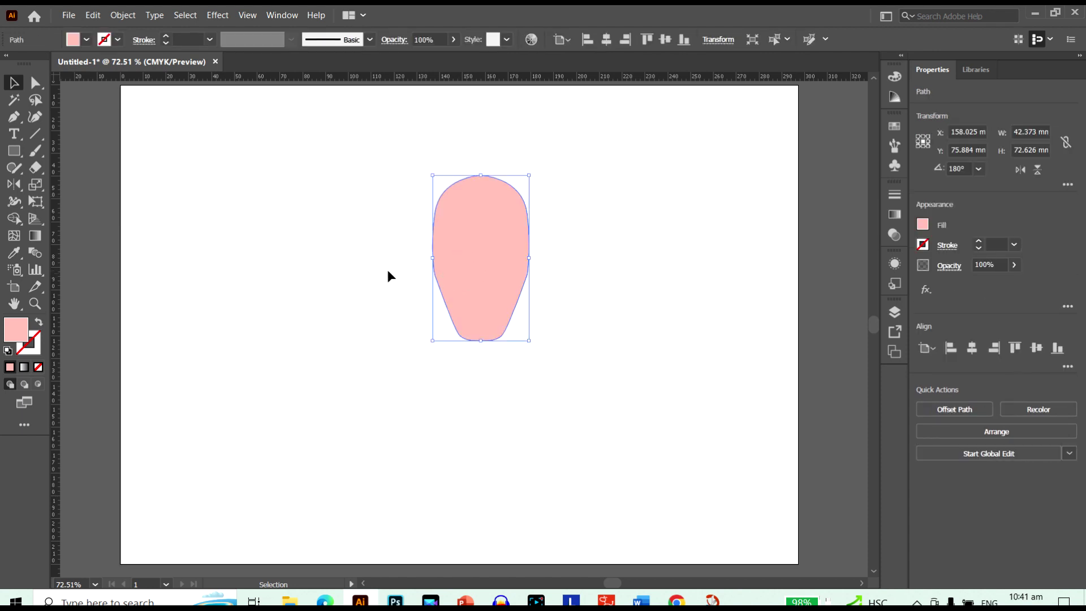
Step: Export the head as PNG 'head 1 2024' at High 300 ppi with a transparent background
{"action": "left_click", "coordinate": [68, 15]}
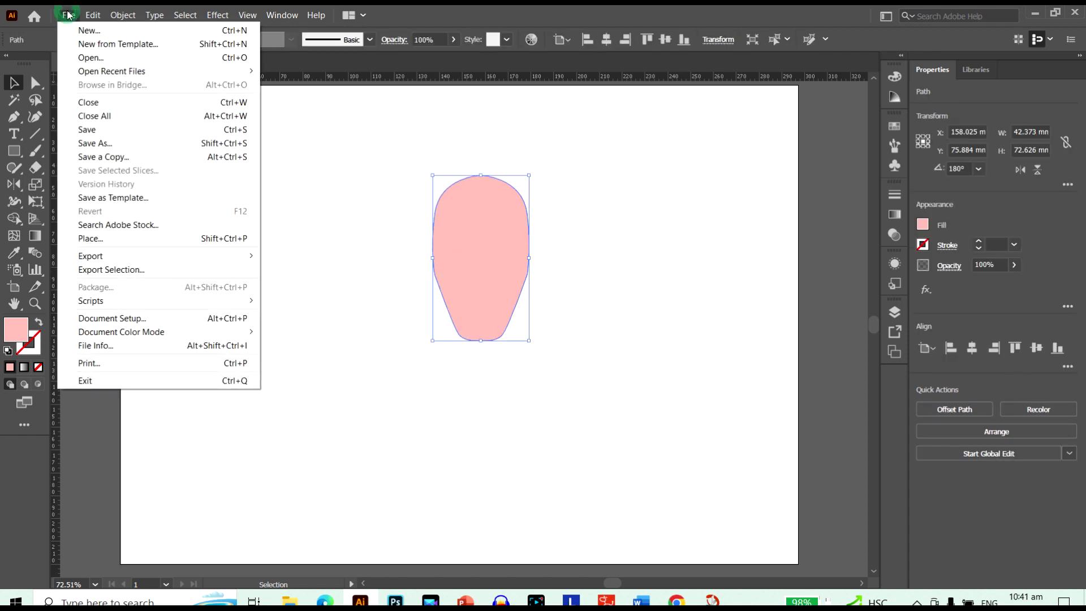
{"action": "mouse_move", "coordinate": [125, 262]}
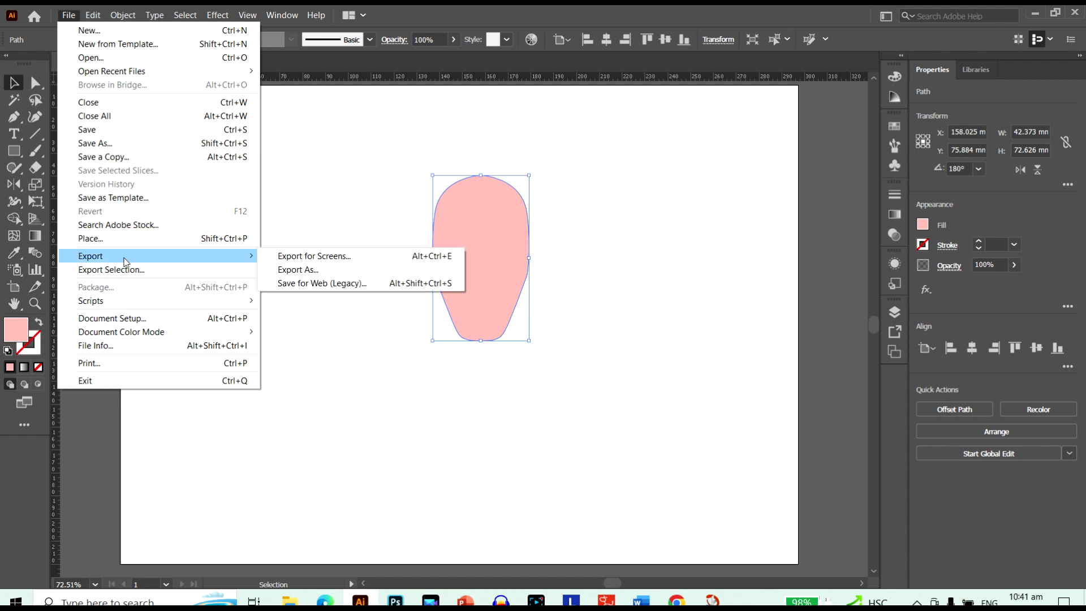
{"action": "left_click", "coordinate": [318, 271]}
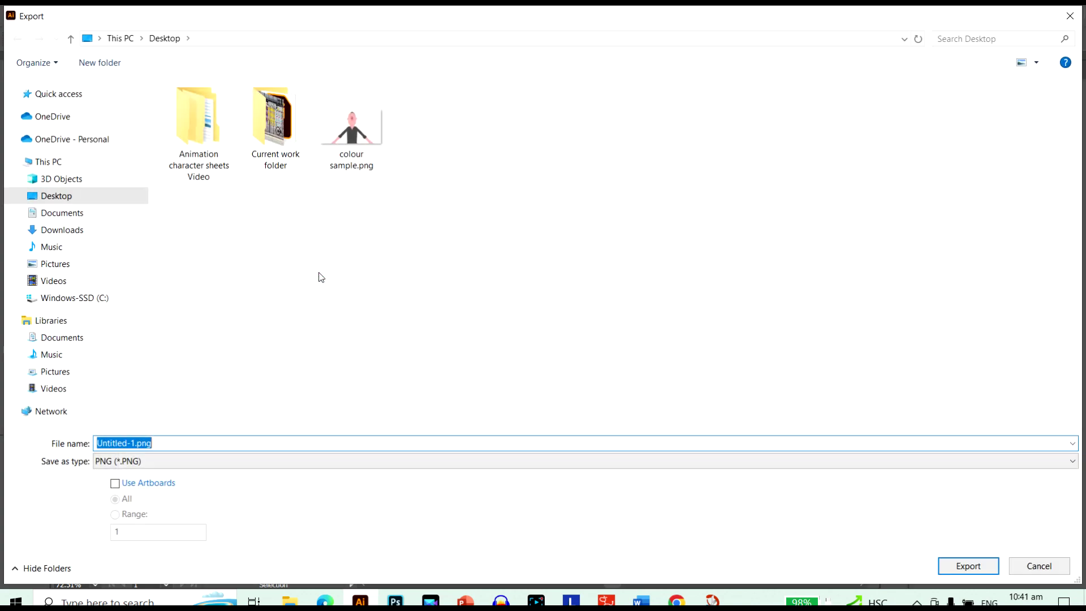
{"action": "key", "text": "BackSpace"}
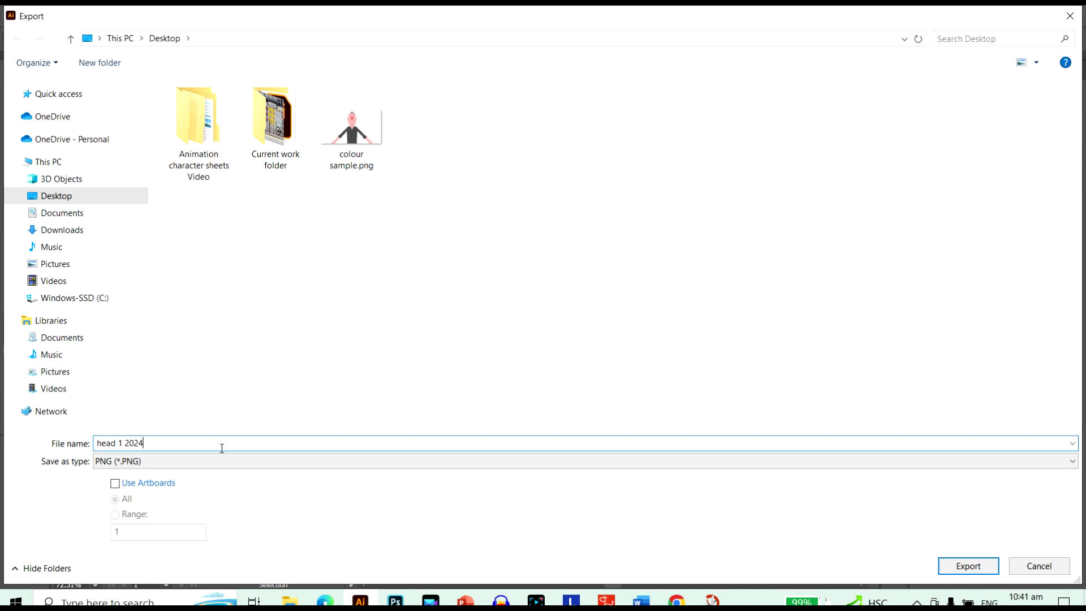
{"action": "key", "text": "Return"}
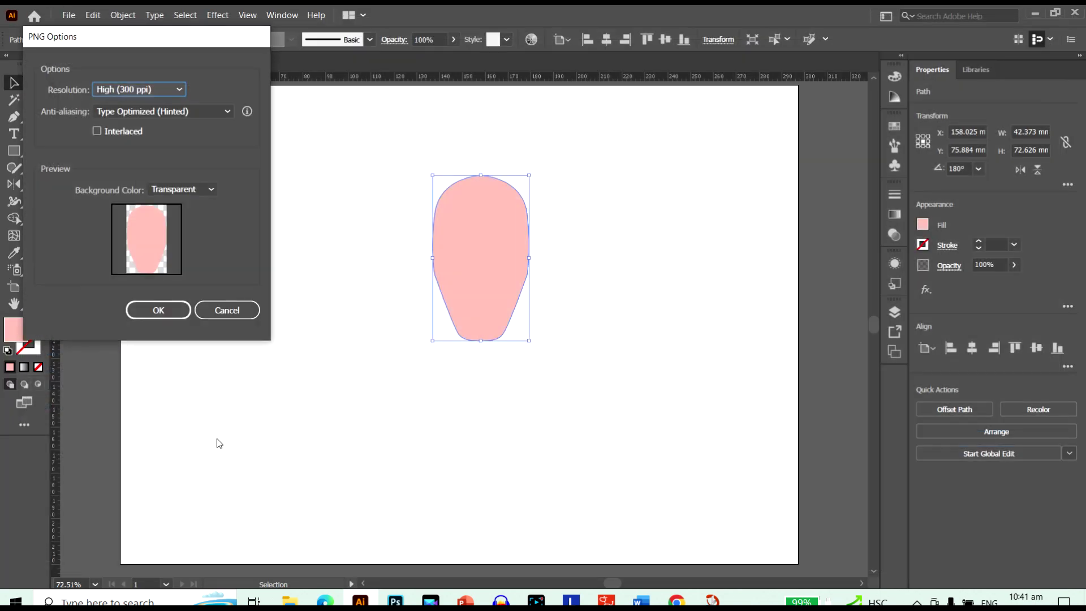
{"action": "key", "text": "Return"}
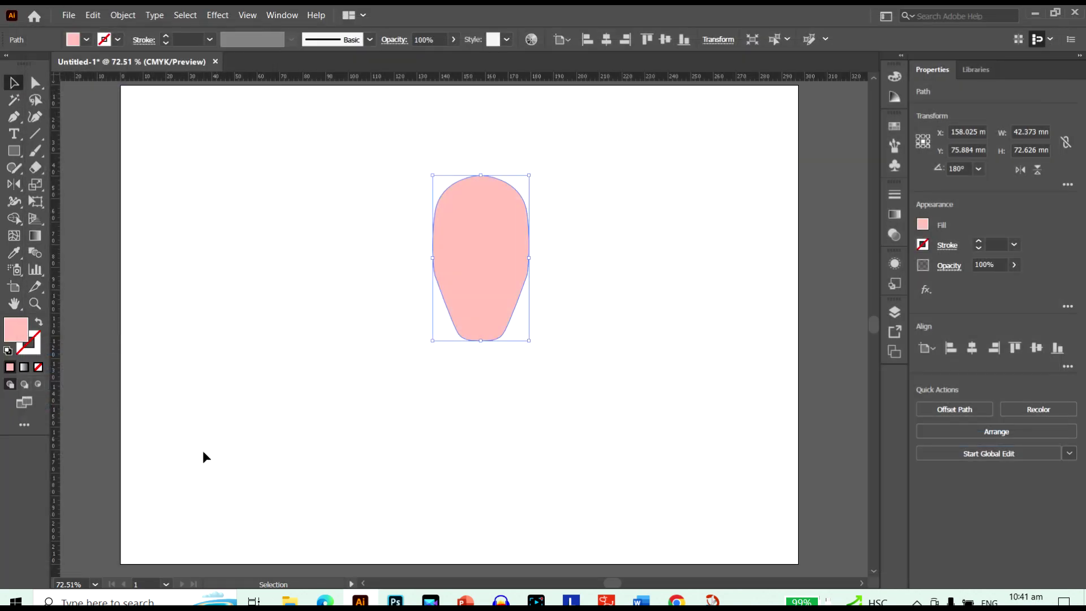
Step: Close Illustrator without saving and open head 1 2024.png from the desktop in Photoshop
{"action": "left_click", "coordinate": [1076, 17]}
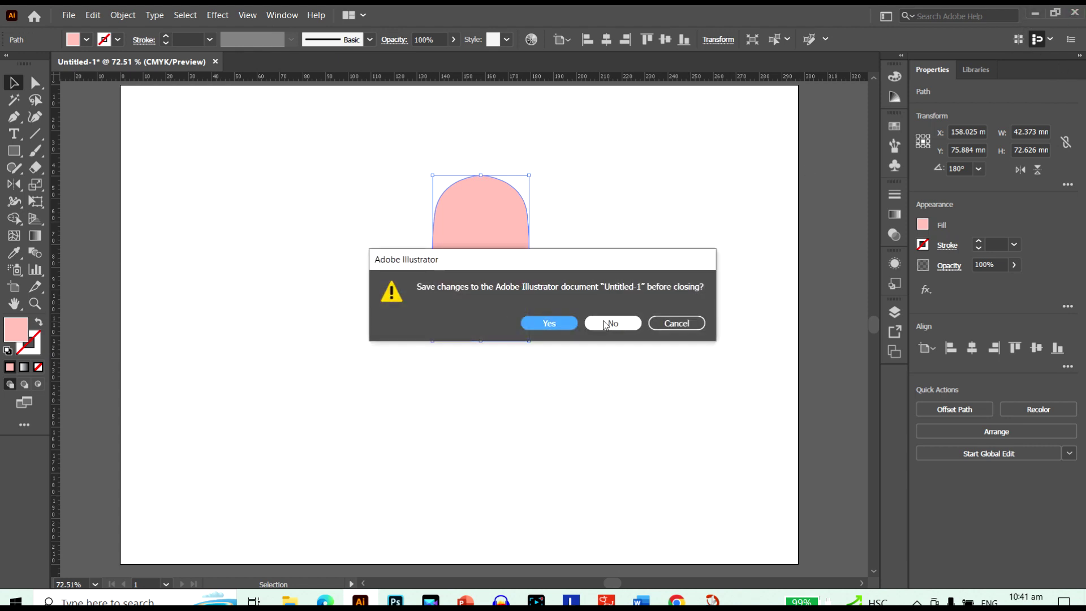
{"action": "left_click", "coordinate": [603, 323]}
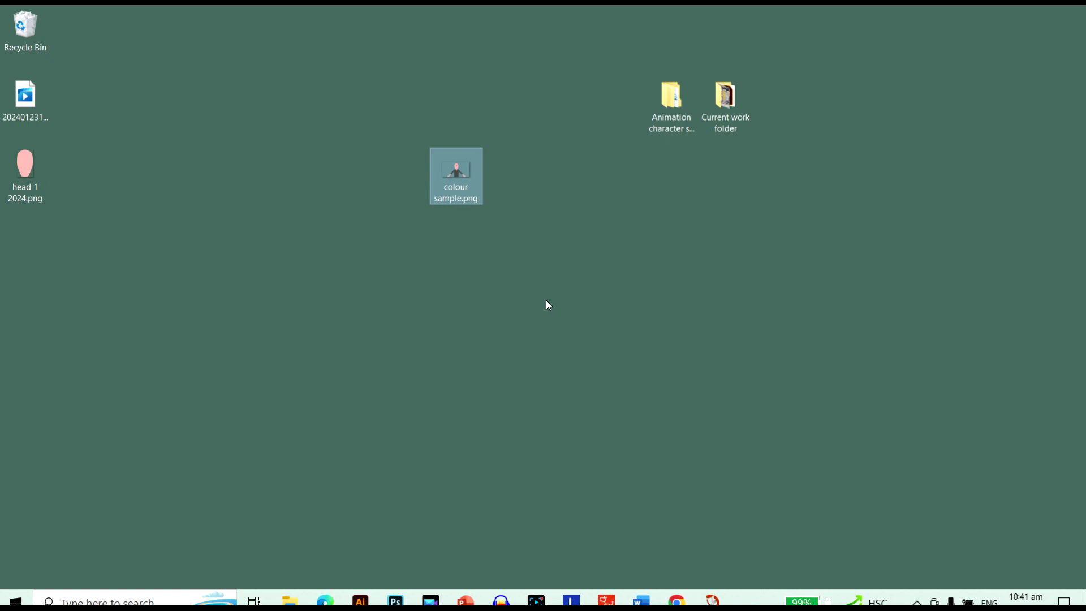
{"action": "double_click", "coordinate": [25, 167]}
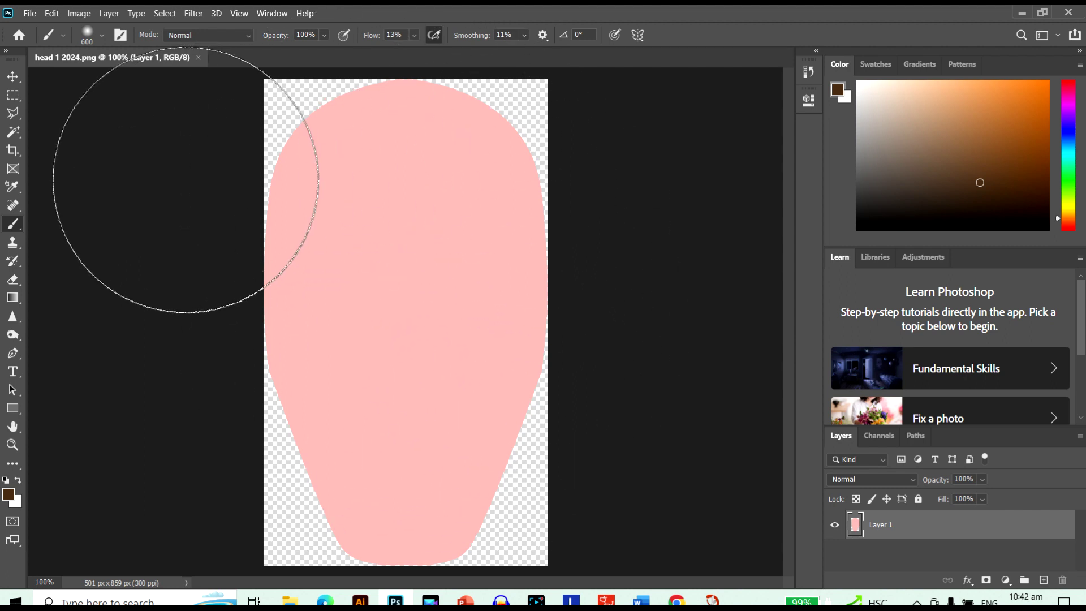
Step: With a smaller brush, sample the head's pink and paint it down the head's left edge
{"action": "key", "text": "bracketleft"}
{"action": "key", "text": "bracketleft"}
{"action": "key", "text": "bracketleft"}
{"action": "key", "text": "bracketleft"}
{"action": "key", "text": "bracketleft"}
{"action": "key", "text": "bracketleft"}
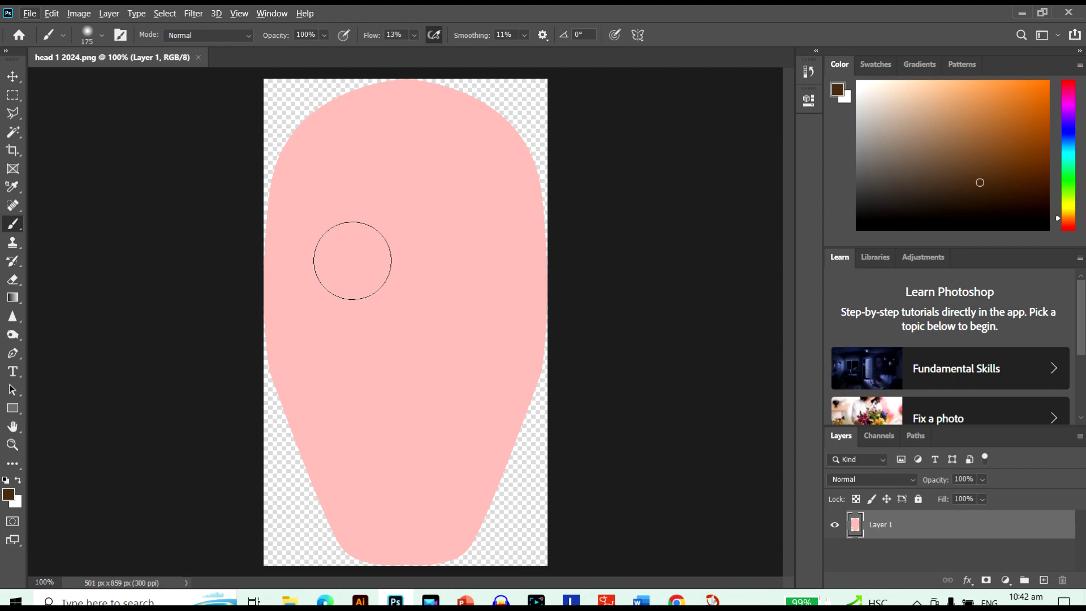
{"action": "key", "text": "alt"}
{"action": "left_click", "coordinate": [356, 256], "text": "alt"}
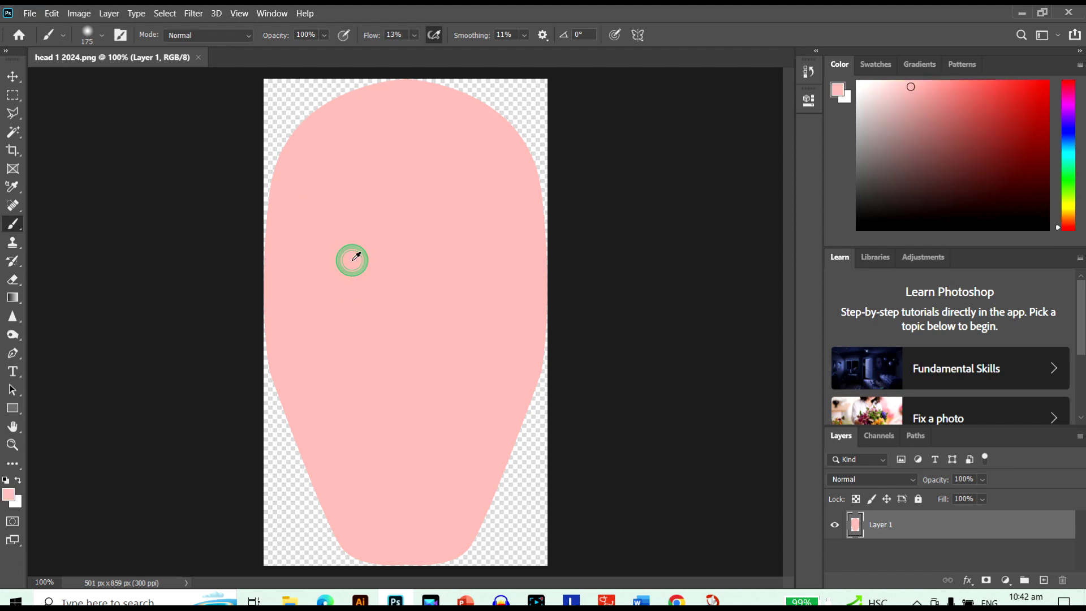
{"action": "mouse_move", "coordinate": [247, 342]}
{"action": "left_mouse_down"}
{"action": "mouse_move", "coordinate": [258, 422]}
{"action": "mouse_move", "coordinate": [357, 562]}
{"action": "left_mouse_up"}
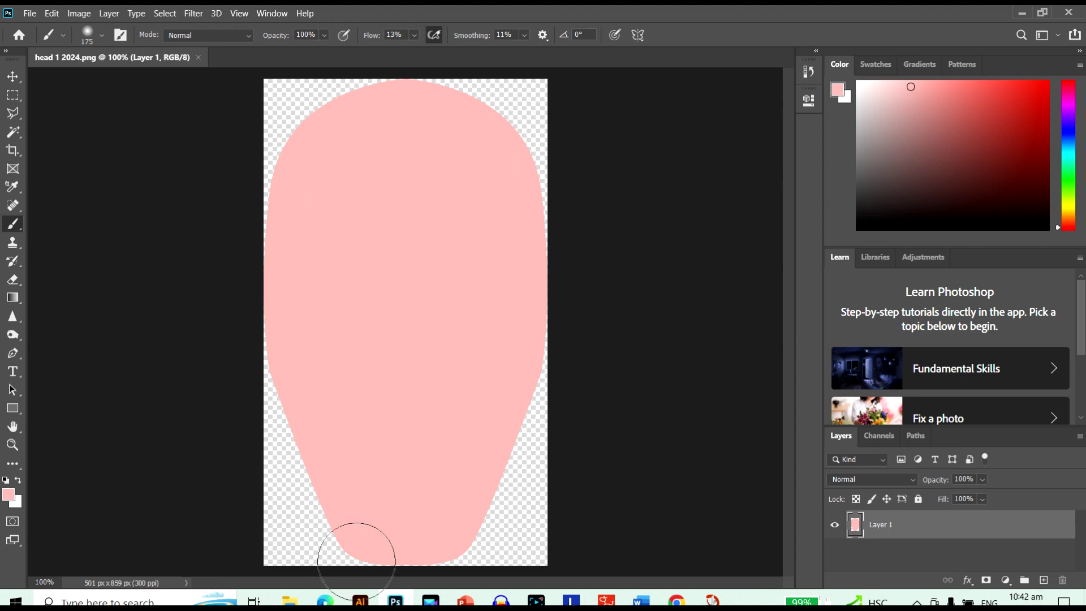
Step: Set the brush to 30% flow and 70% opacity, and pick a slightly darker pink
{"action": "left_click", "coordinate": [414, 35]}
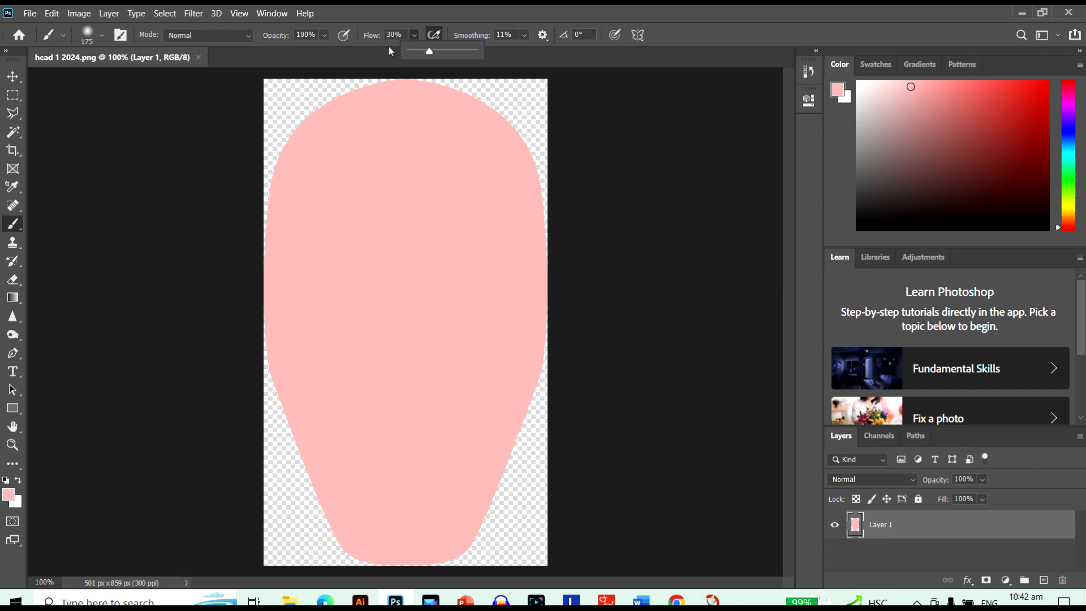
{"action": "left_click", "coordinate": [323, 36]}
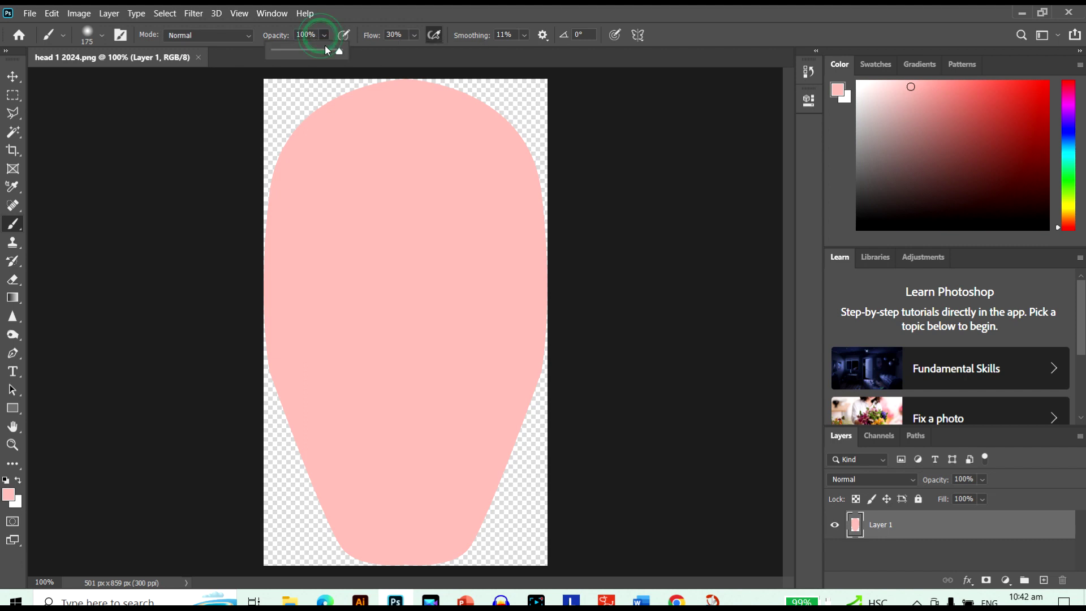
{"action": "left_click_drag", "start_coordinate": [337, 61], "coordinate": [322, 57]}
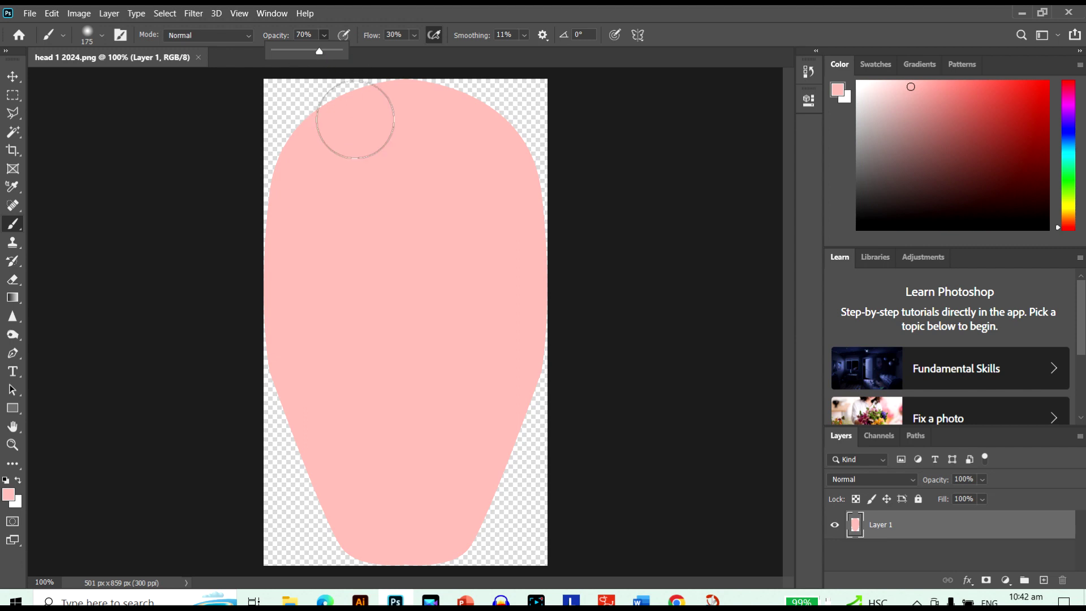
{"action": "left_click", "coordinate": [910, 107]}
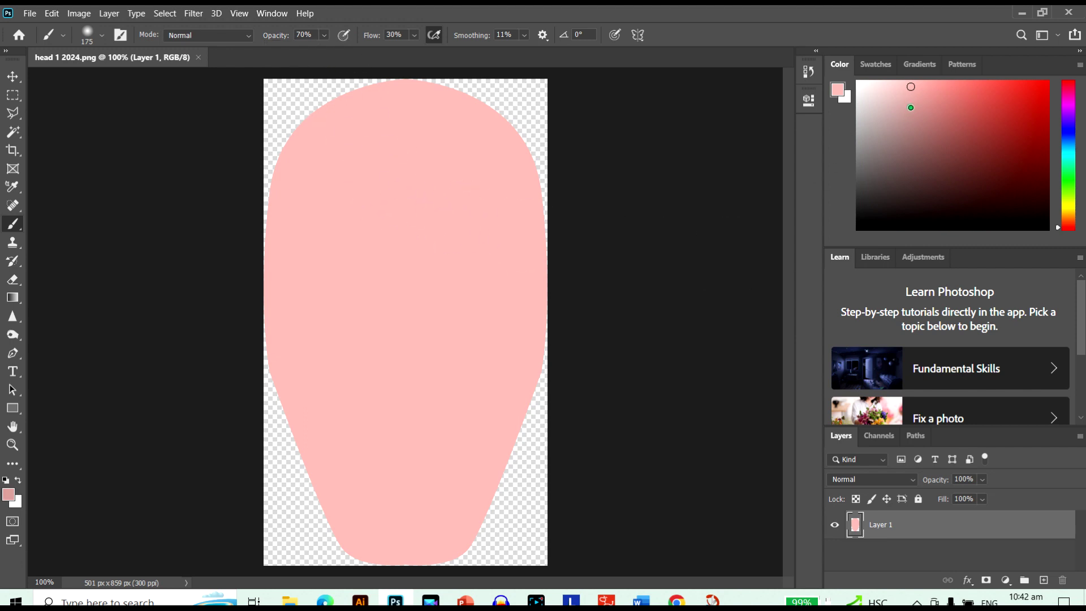
Step: Select the pink head with the Magic Wand and paint soft darker shading along its edges
{"action": "left_click", "coordinate": [13, 132]}
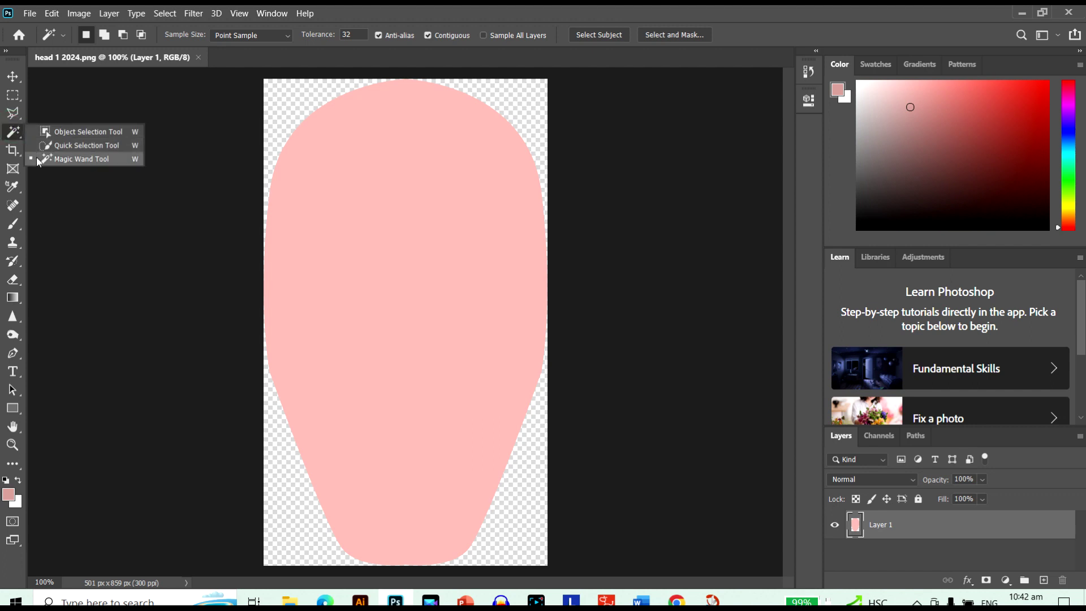
{"action": "left_click", "coordinate": [37, 160]}
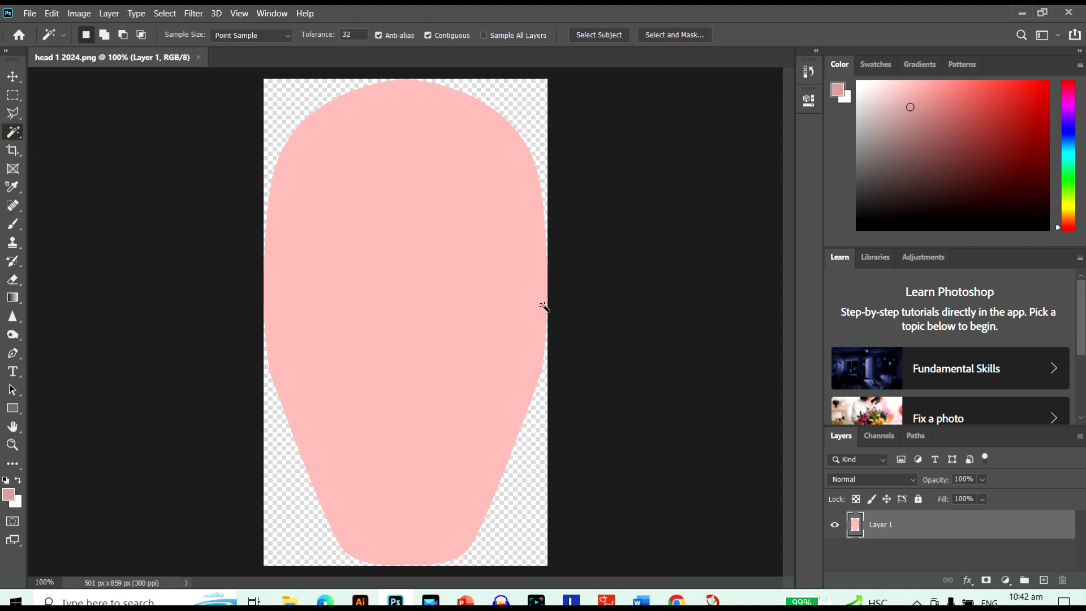
{"action": "left_click", "coordinate": [462, 281]}
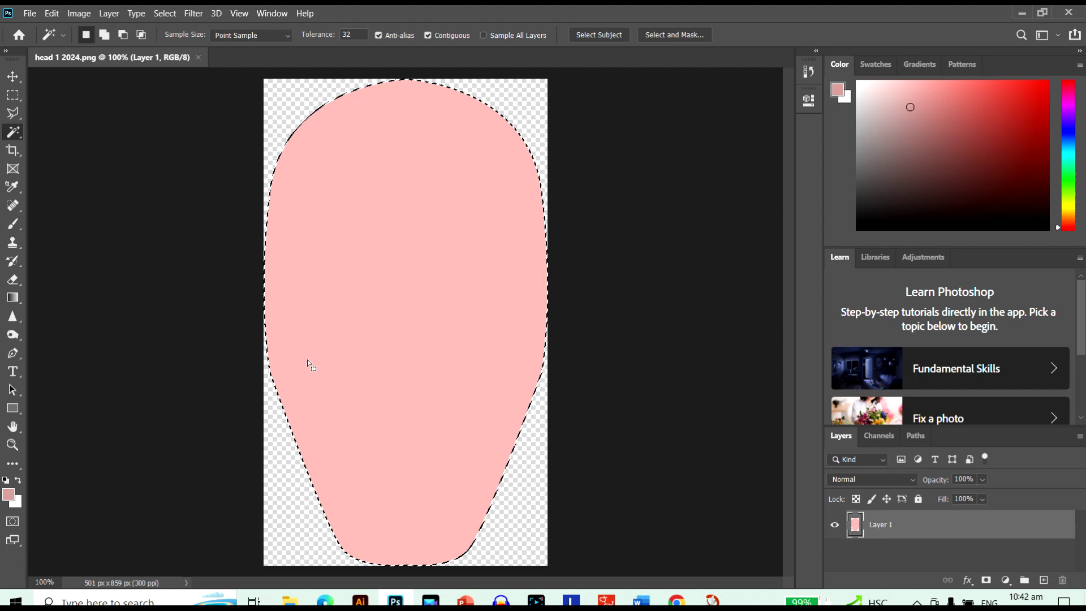
{"action": "key", "text": "b"}
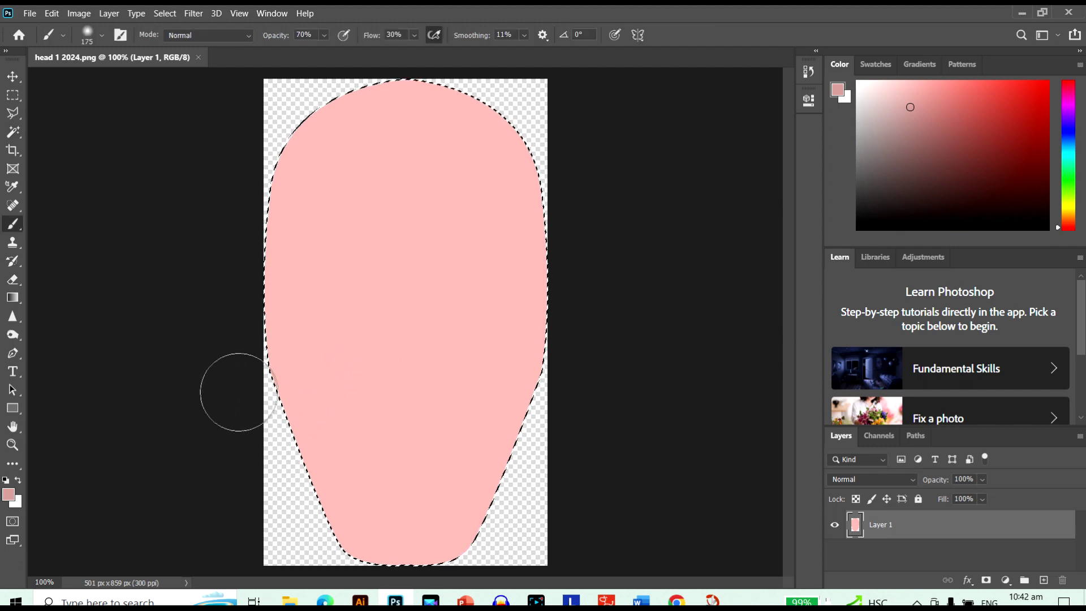
{"action": "mouse_move", "coordinate": [238, 392]}
{"action": "left_mouse_down"}
{"action": "mouse_move", "coordinate": [249, 383]}
{"action": "mouse_move", "coordinate": [327, 543]}
{"action": "mouse_move", "coordinate": [267, 473]}
{"action": "mouse_move", "coordinate": [316, 563]}
{"action": "mouse_move", "coordinate": [482, 584]}
{"action": "mouse_move", "coordinate": [492, 546]}
{"action": "mouse_move", "coordinate": [526, 504]}
{"action": "mouse_move", "coordinate": [572, 376]}
{"action": "mouse_move", "coordinate": [575, 405]}
{"action": "mouse_move", "coordinate": [558, 145]}
{"action": "mouse_move", "coordinate": [516, 121]}
{"action": "mouse_move", "coordinate": [558, 126]}
{"action": "mouse_move", "coordinate": [371, 77]}
{"action": "left_mouse_up"}
{"action": "key", "text": "bracketleft"}
{"action": "key", "text": "bracketleft"}
{"action": "key", "text": "bracketleft"}
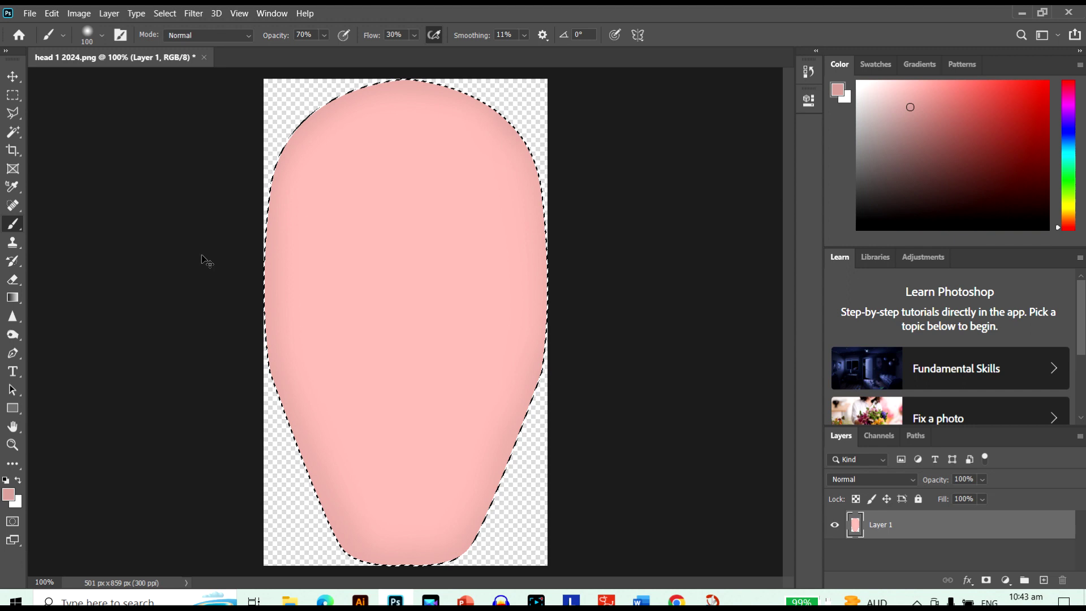
Step: Save the shaded head image and confirm its size is 501 × 859 px
{"action": "key", "text": "ctrl+s"}
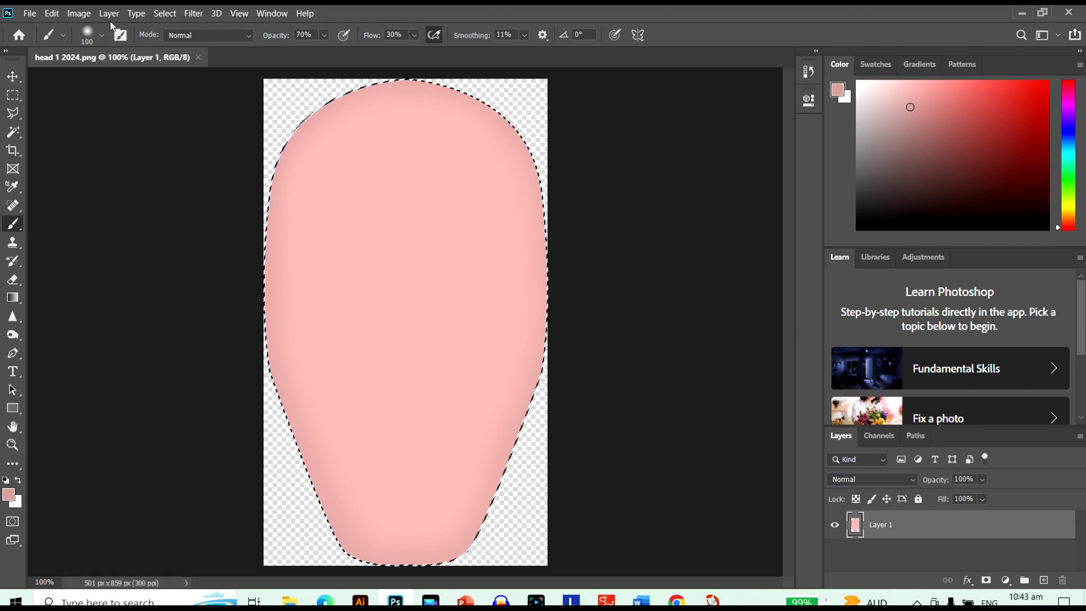
{"action": "left_click", "coordinate": [85, 15]}
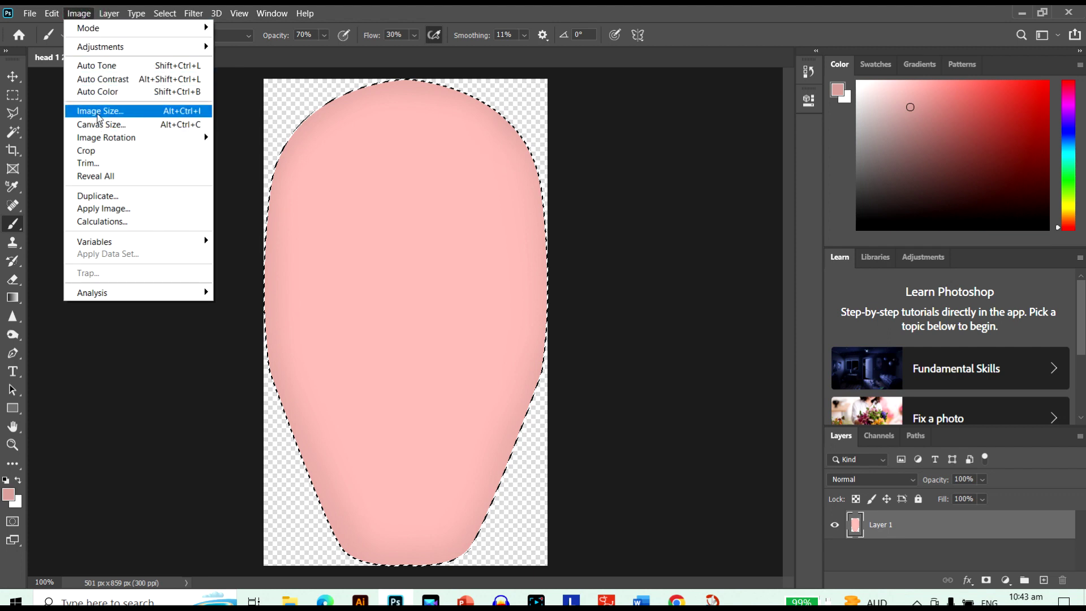
{"action": "left_click", "coordinate": [96, 111]}
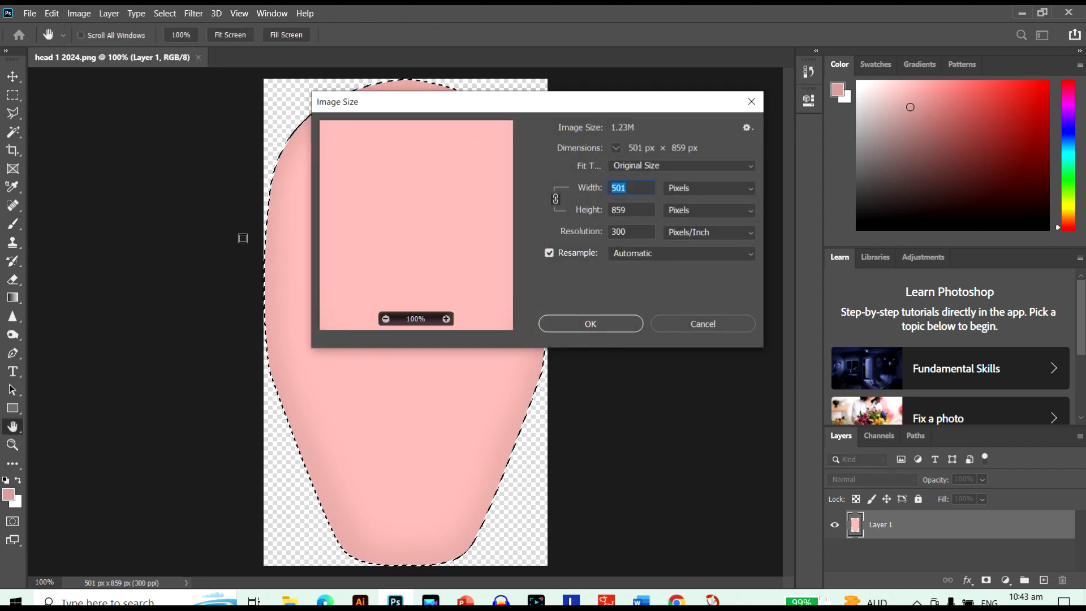
{"action": "left_click", "coordinate": [614, 325]}
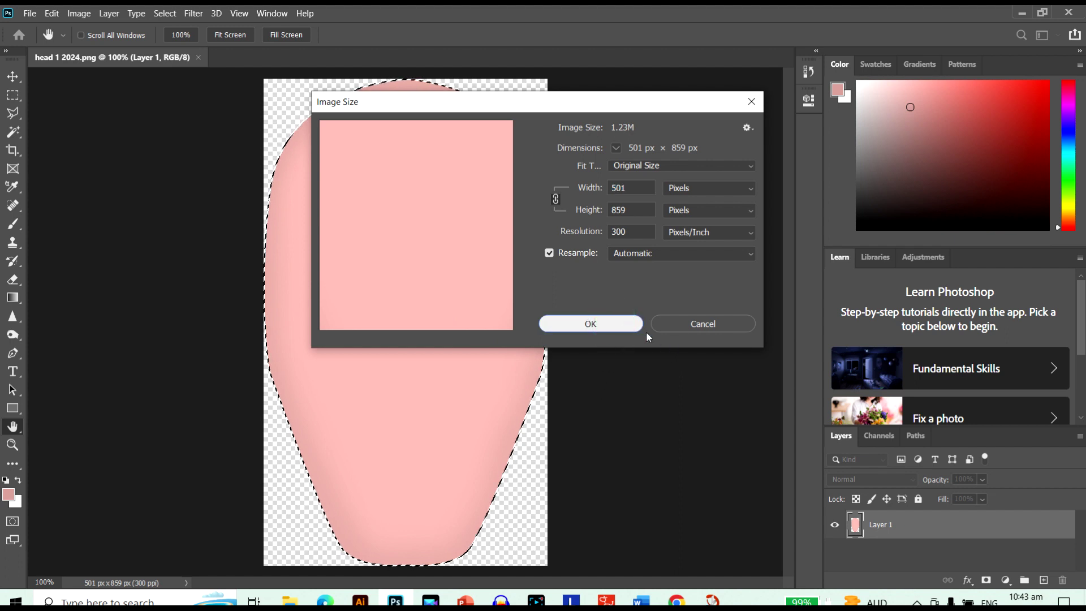
Step: Save the head image again and quit Photoshop
{"action": "key", "text": "b"}
{"action": "key", "text": "ctrl+s"}
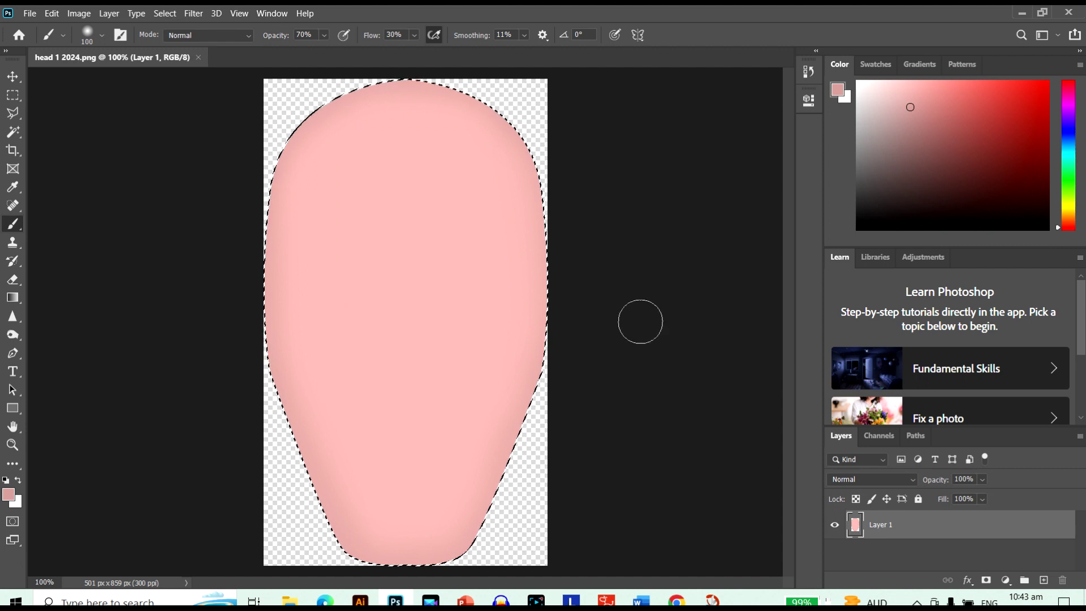
{"action": "left_click", "coordinate": [1082, 13]}
Step: In Cartoon Animator's Composer Mode, select the character's head and open its face in the Sprite Editor
{"action": "left_click", "coordinate": [607, 601]}
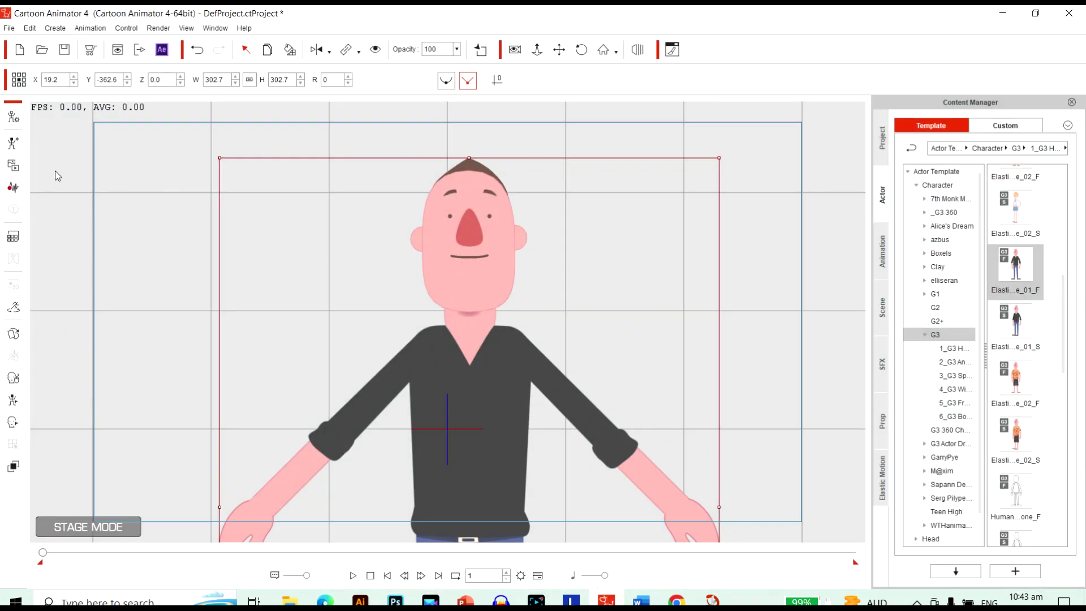
{"action": "left_click", "coordinate": [13, 116]}
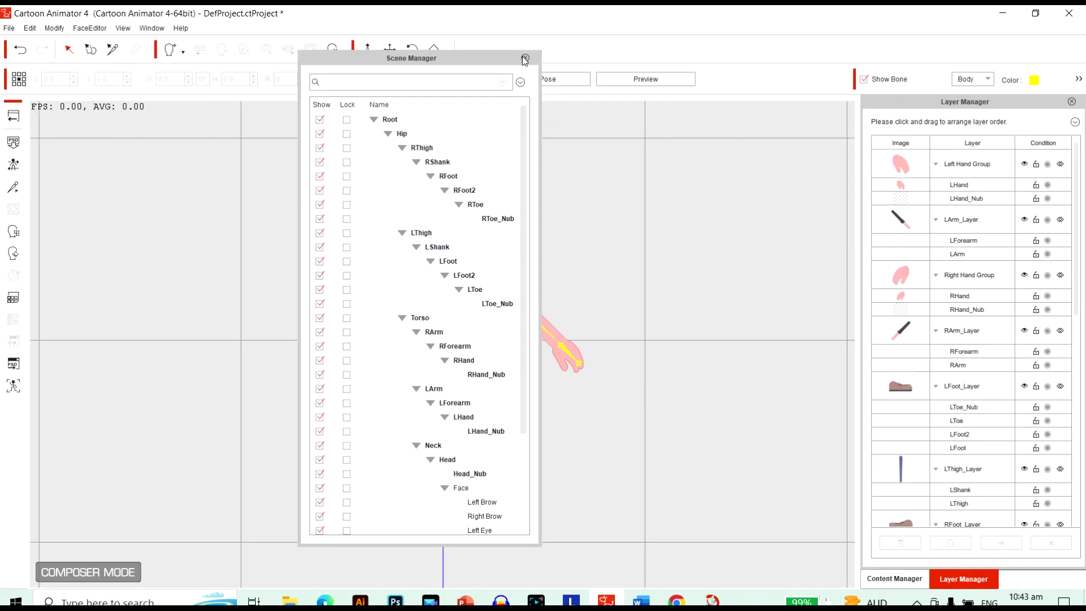
{"action": "left_click", "coordinate": [526, 57]}
{"action": "left_click", "coordinate": [460, 220]}
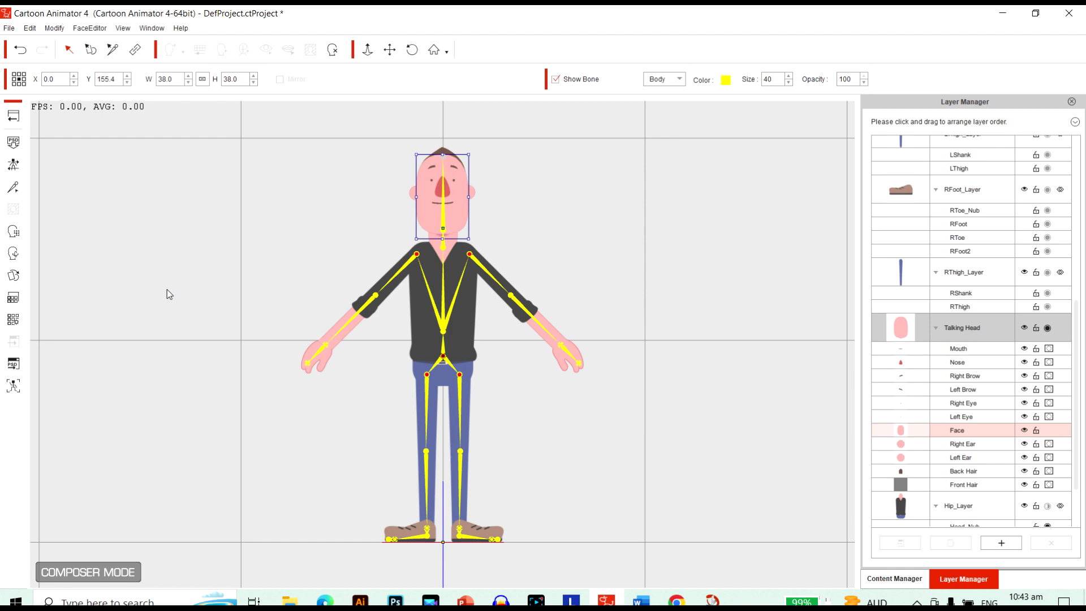
{"action": "left_click", "coordinate": [14, 276]}
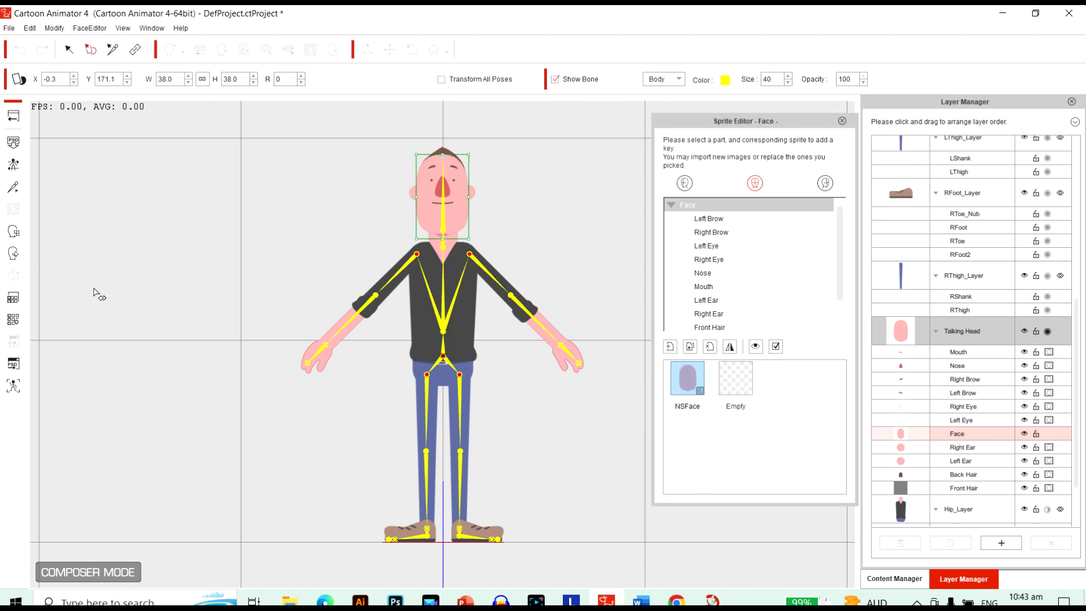
Step: Replace the face sprite with head 1 2024.png from the Desktop
{"action": "left_click", "coordinate": [695, 351]}
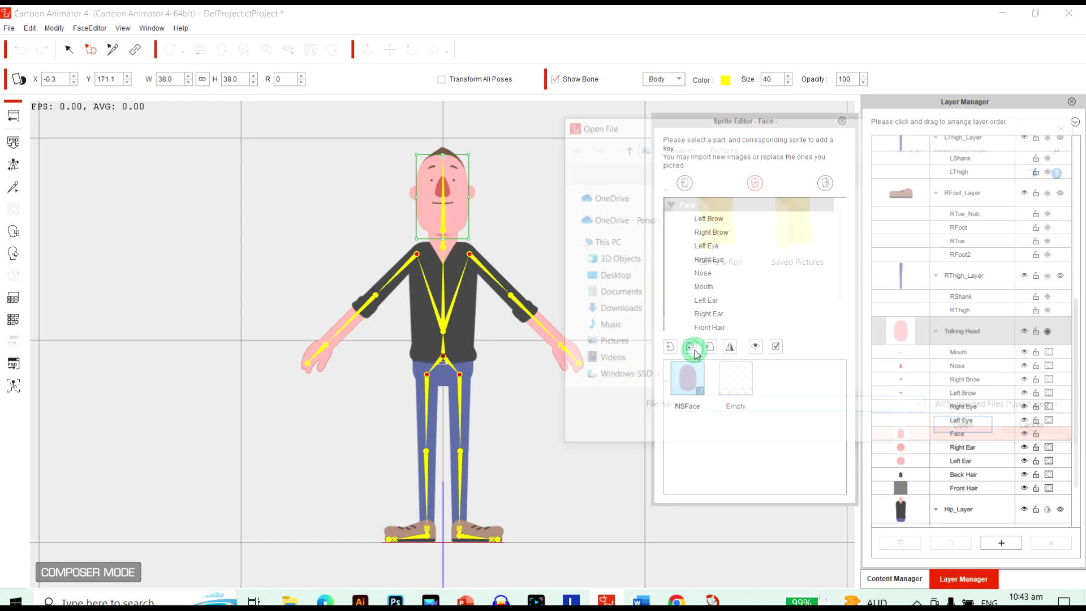
{"action": "left_click", "coordinate": [609, 207]}
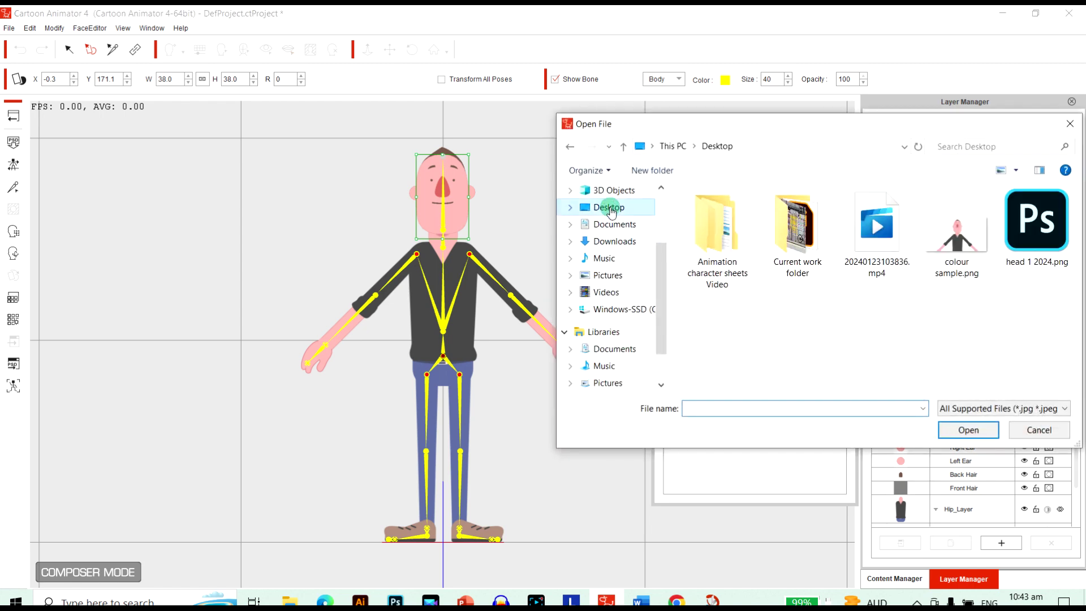
{"action": "left_click", "coordinate": [1036, 226]}
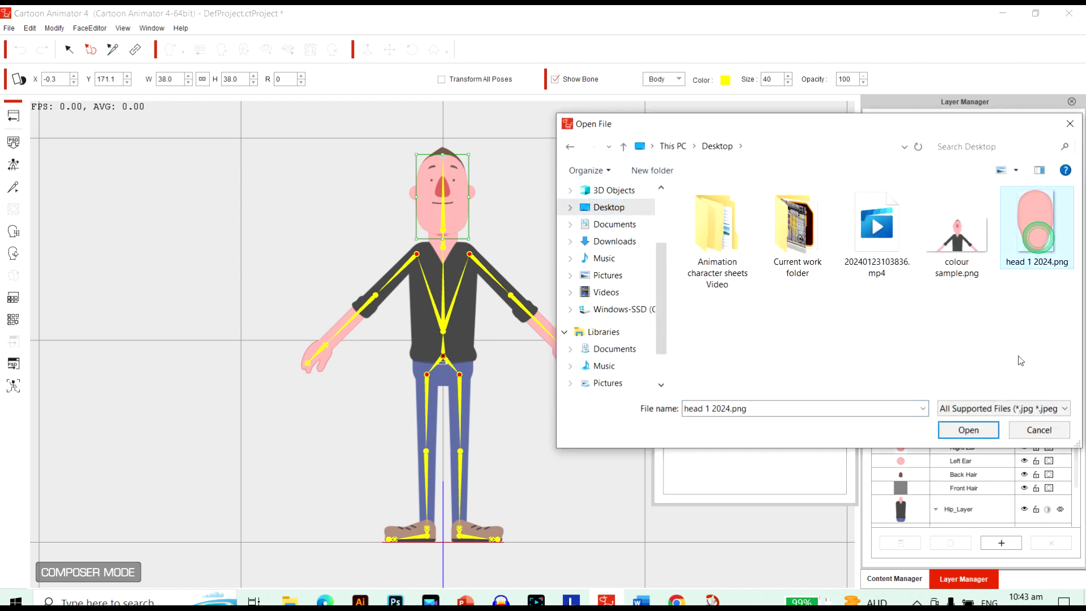
{"action": "left_click", "coordinate": [969, 430]}
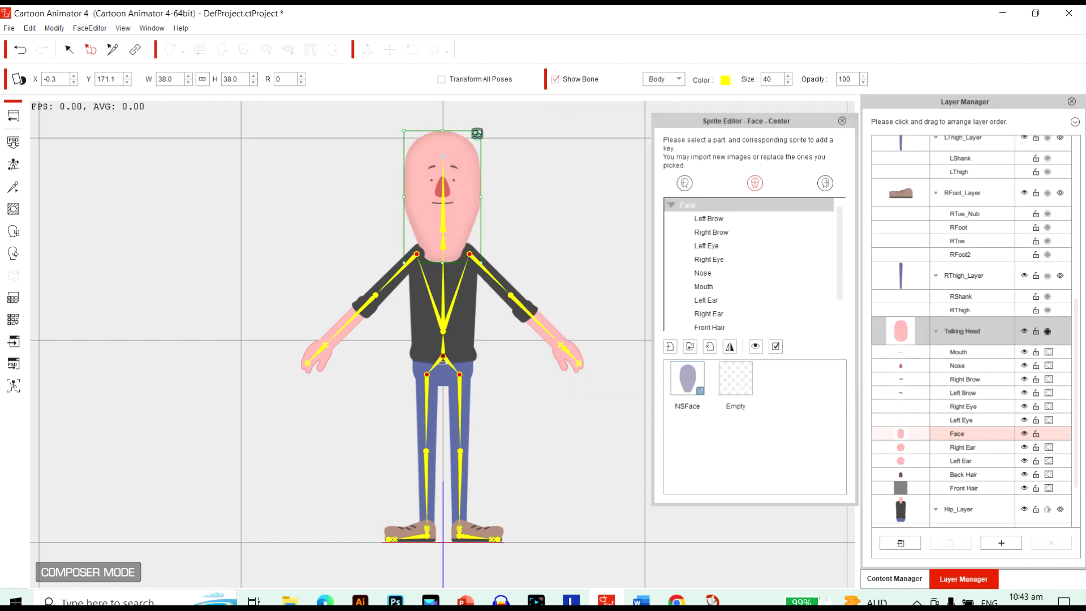
Step: Resize the face sprite to about W 23.7, H 24.9 and nudge it slightly down
{"action": "left_click_drag", "start_coordinate": [477, 135], "coordinate": [466, 161]}
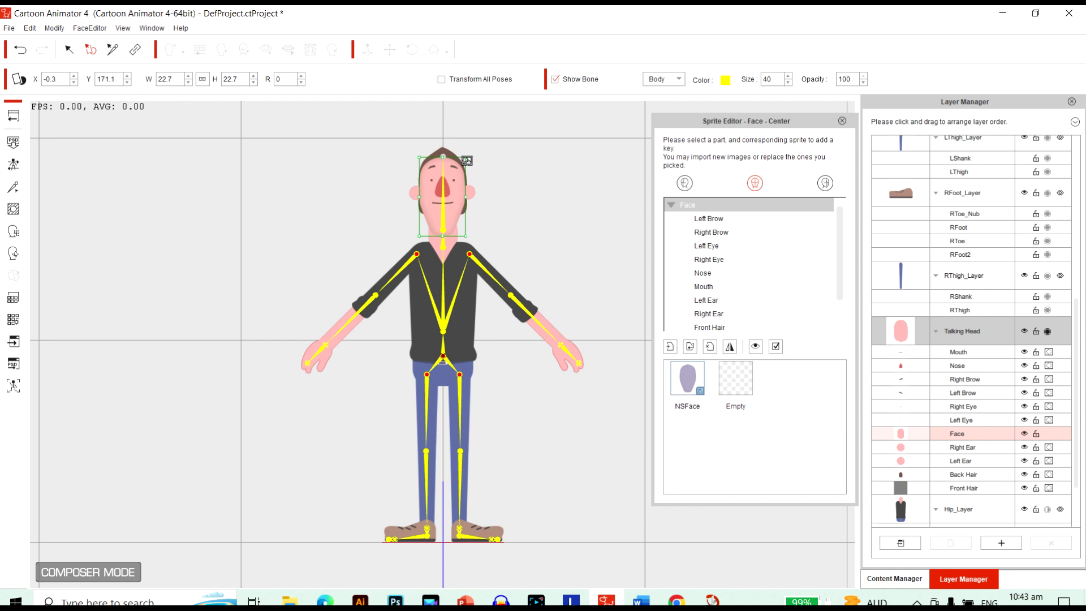
{"action": "left_click_drag", "start_coordinate": [467, 161], "coordinate": [467, 159]}
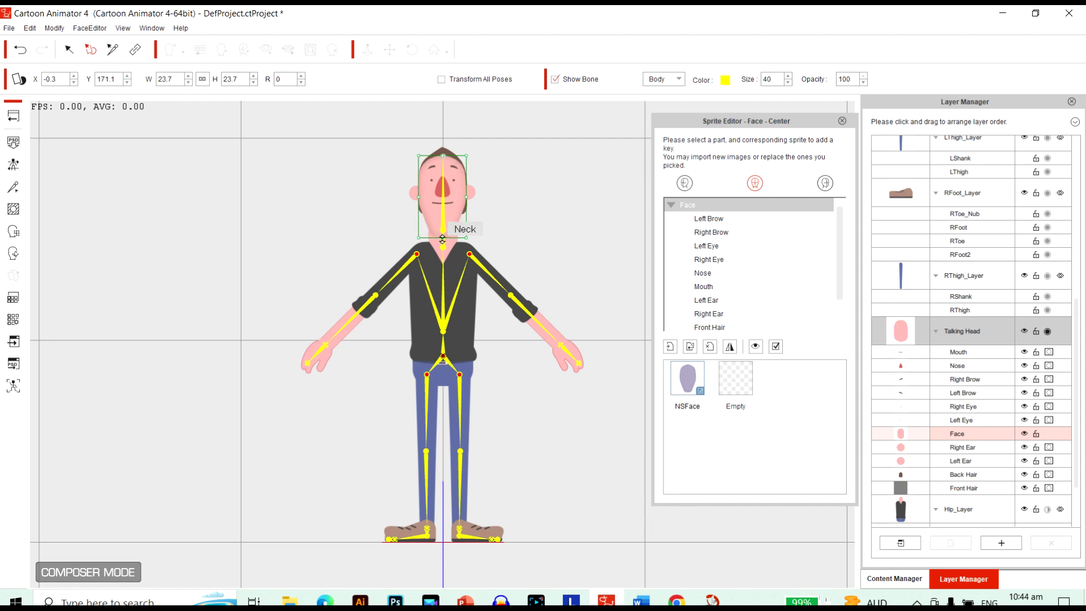
{"action": "left_click_drag", "start_coordinate": [443, 239], "coordinate": [443, 241]}
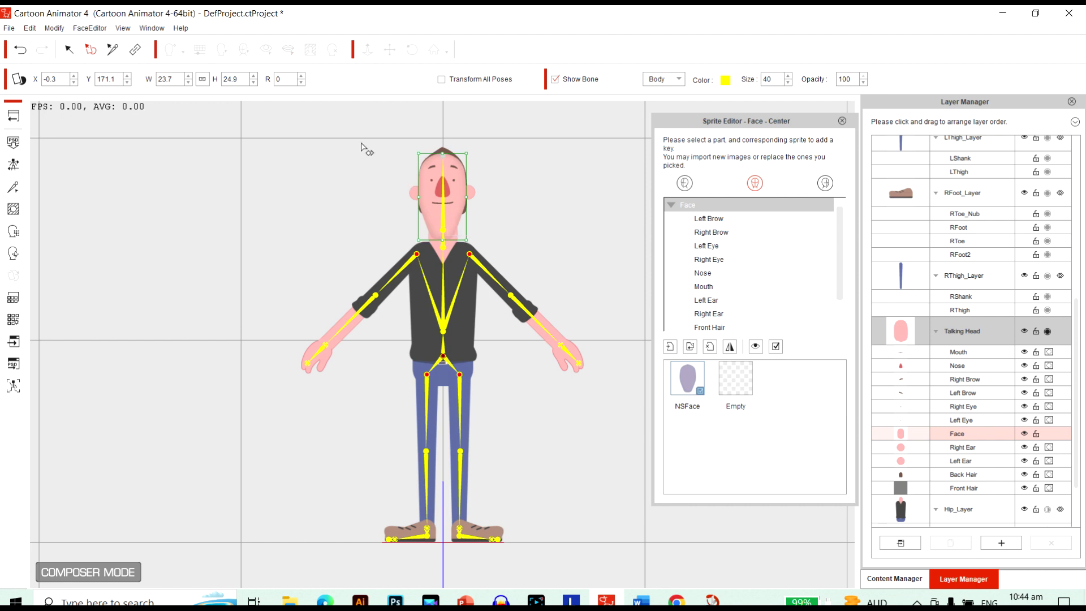
{"action": "left_click", "coordinate": [352, 159]}
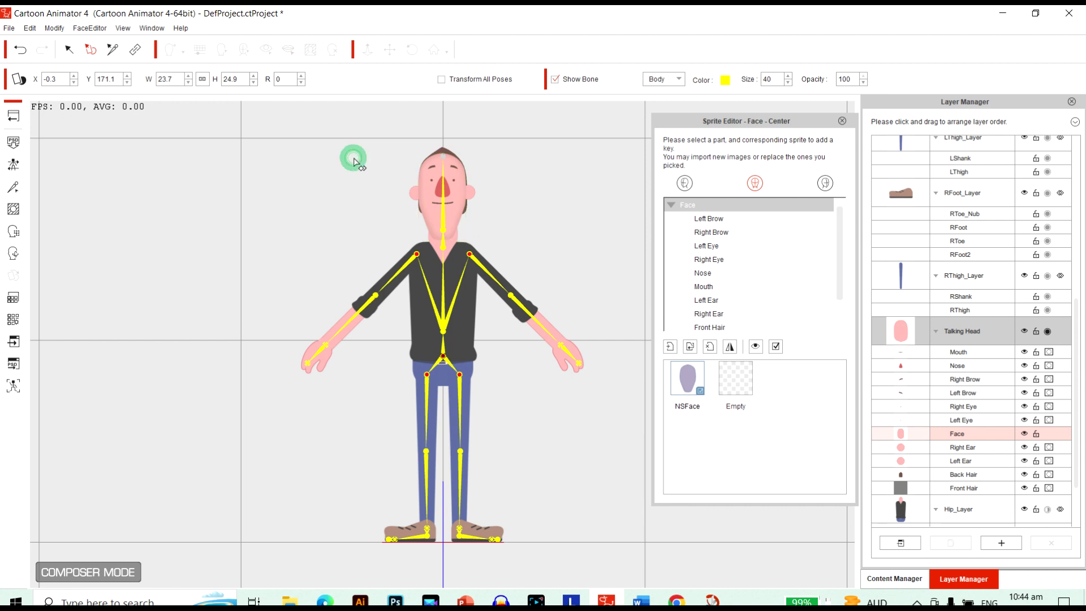
{"action": "left_click", "coordinate": [454, 220]}
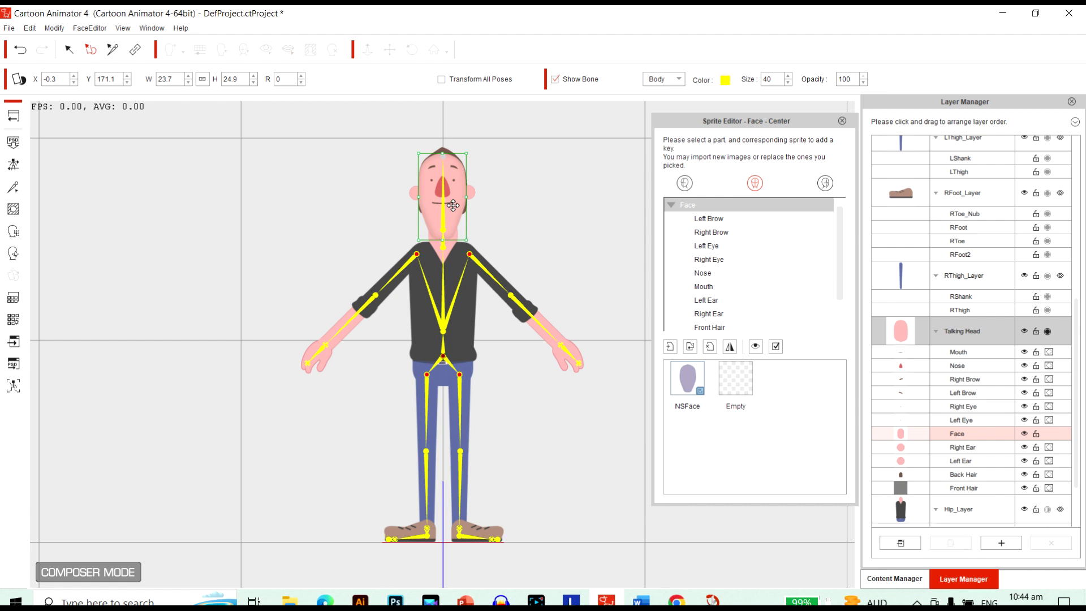
{"action": "left_click_drag", "start_coordinate": [454, 205], "coordinate": [456, 207]}
{"action": "left_click", "coordinate": [285, 168]}
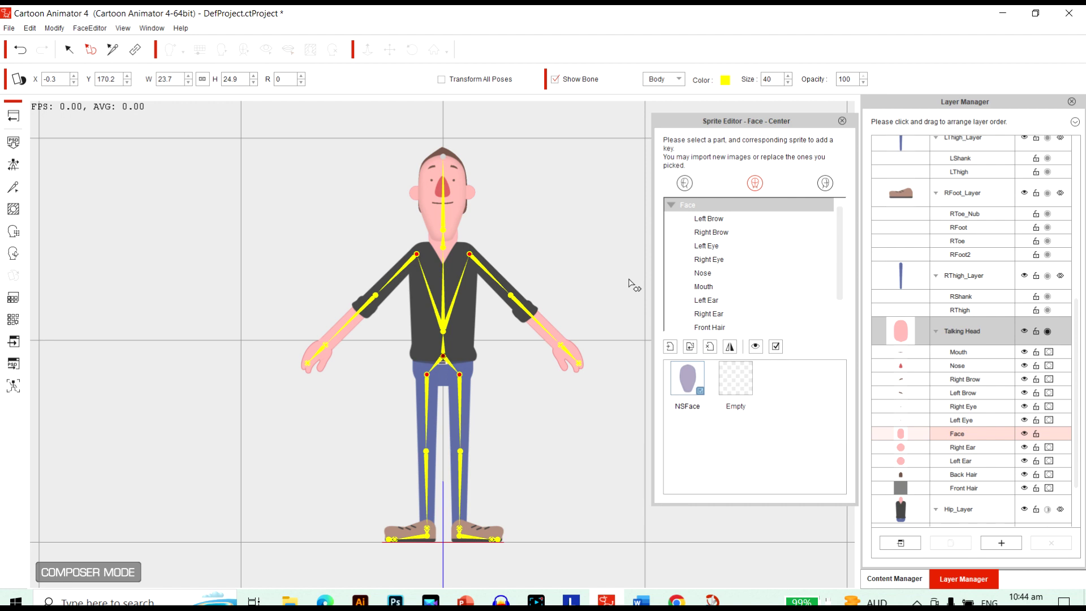
Step: Close the Sprite Editor, return to Stage Mode and show the Custom Head library
{"action": "left_click", "coordinate": [842, 122]}
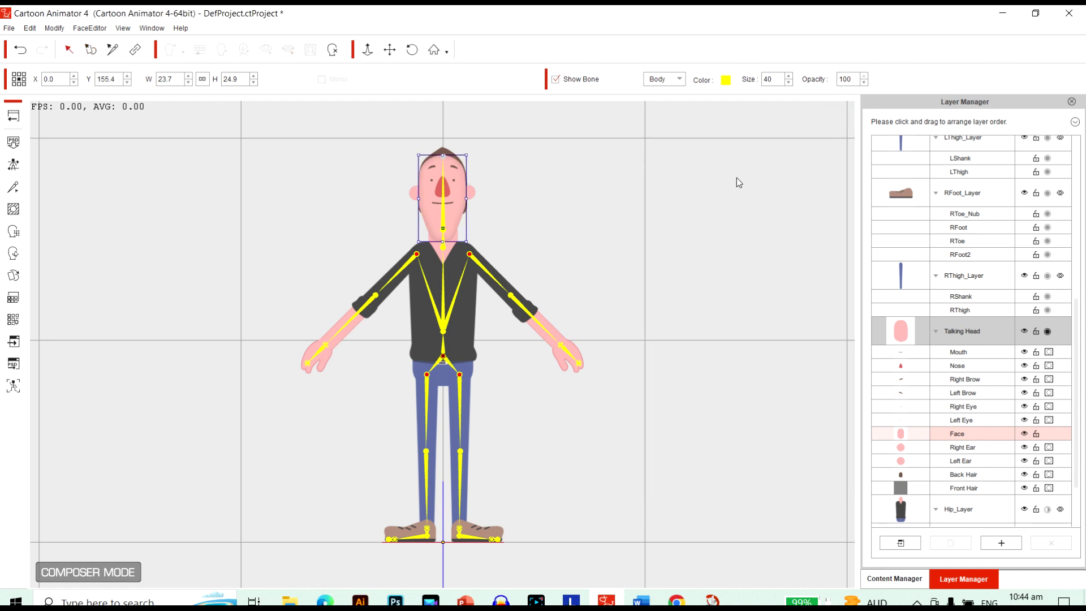
{"action": "left_click", "coordinate": [11, 120]}
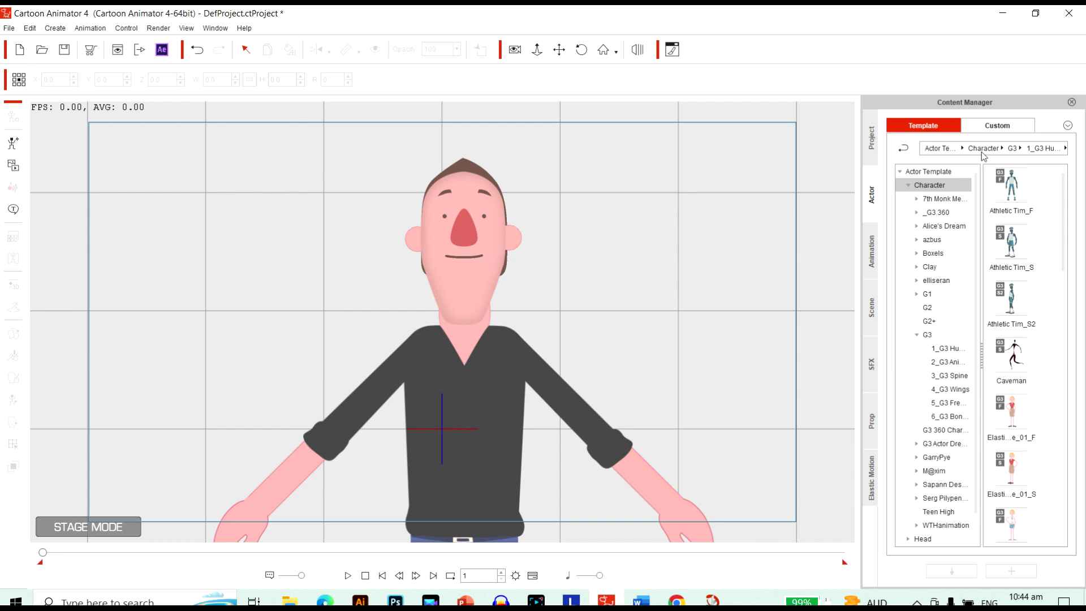
{"action": "left_click", "coordinate": [1005, 128]}
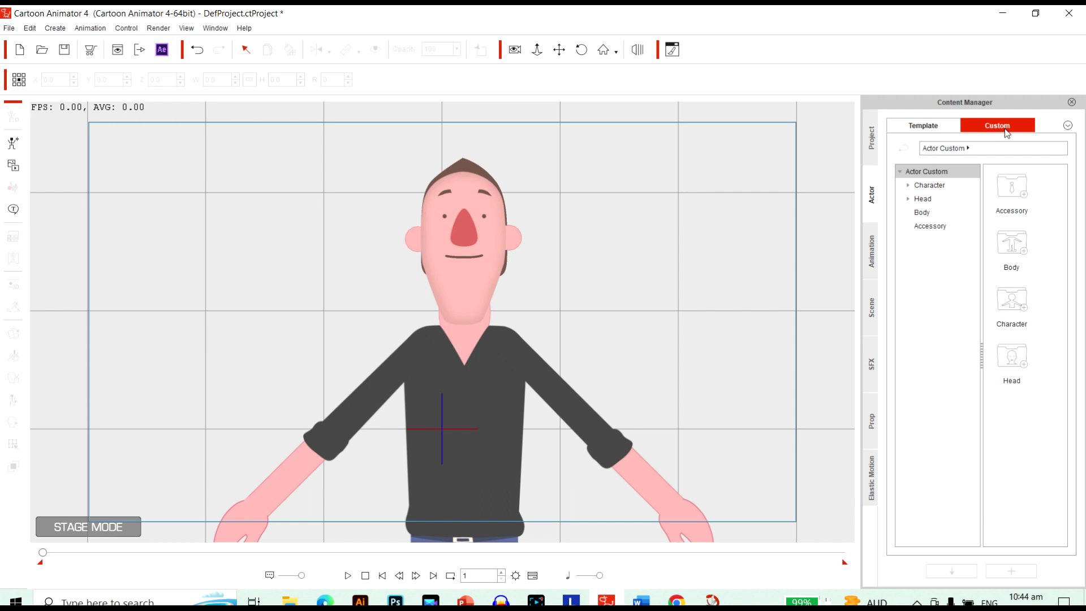
{"action": "left_click", "coordinate": [939, 200]}
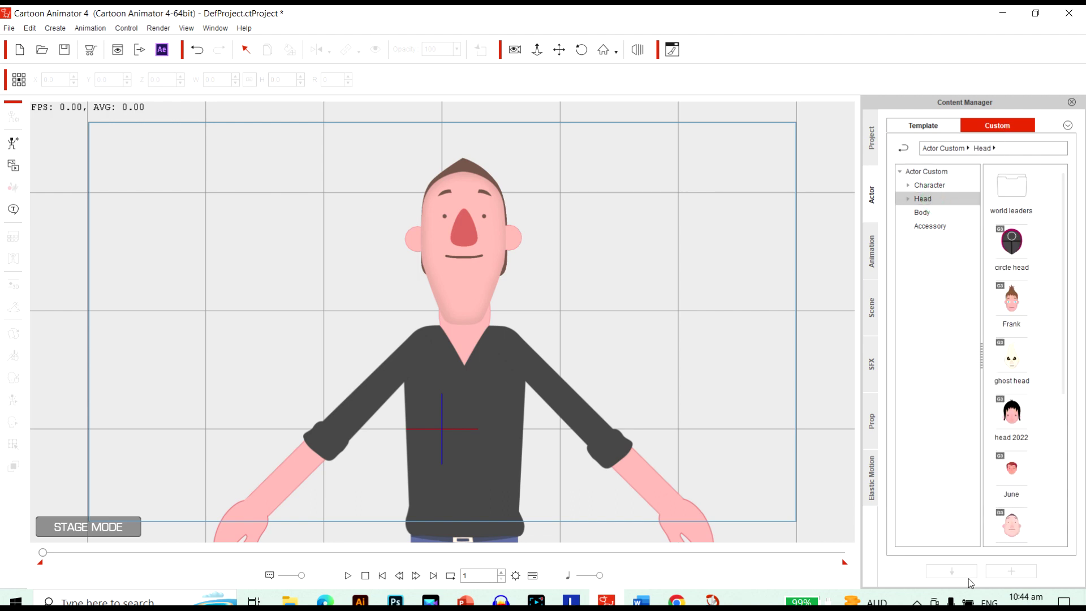
Step: Add the actor's head to the Custom Head library named Head 5
{"action": "left_click", "coordinate": [470, 303]}
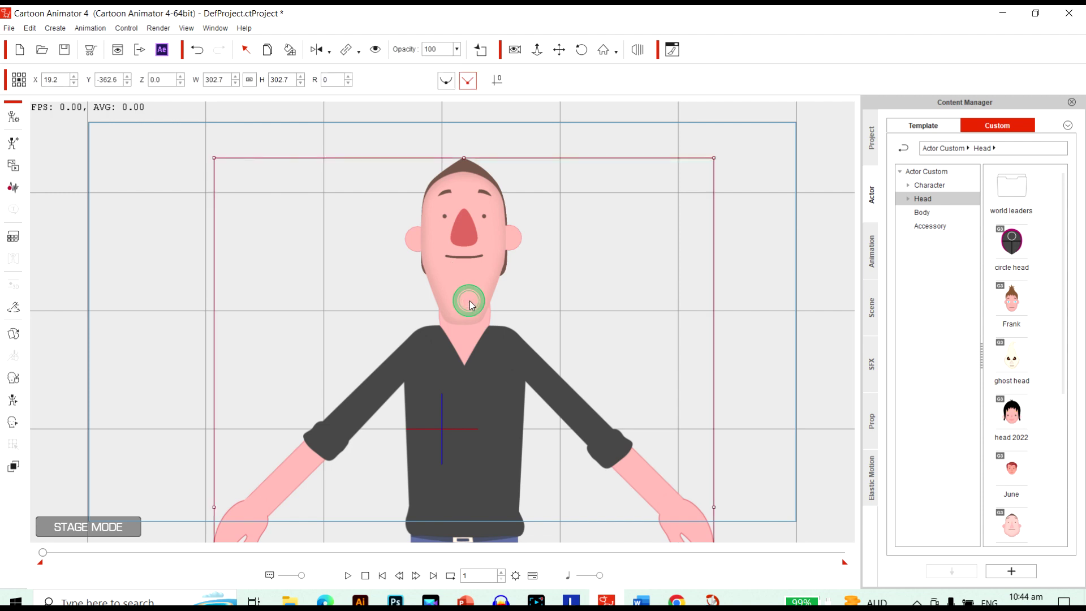
{"action": "left_click", "coordinate": [1012, 573]}
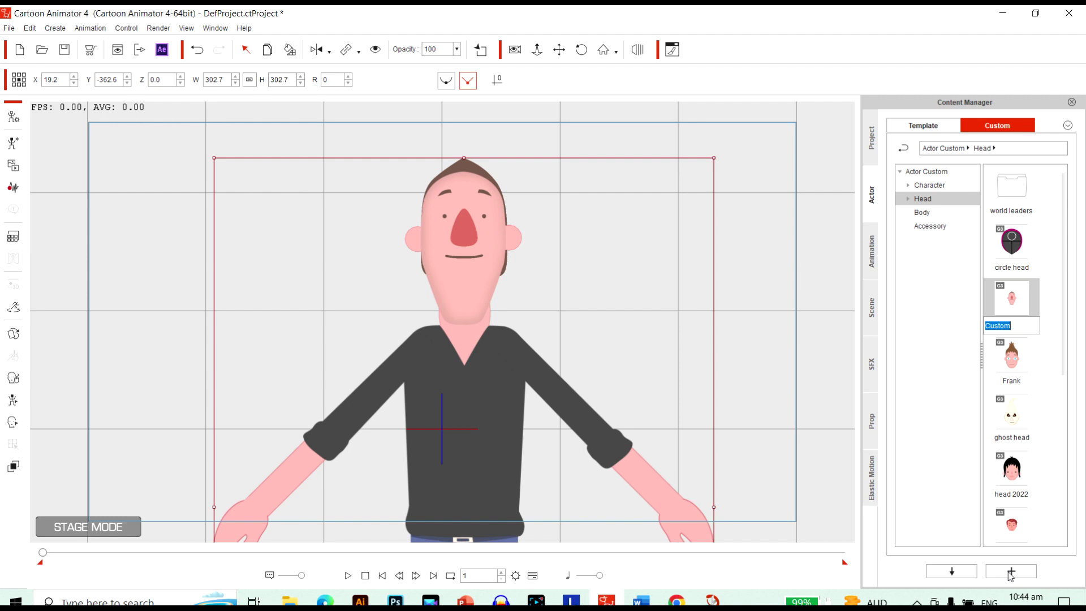
{"action": "type", "text": "Head 5"}
{"action": "key", "text": "Return"}
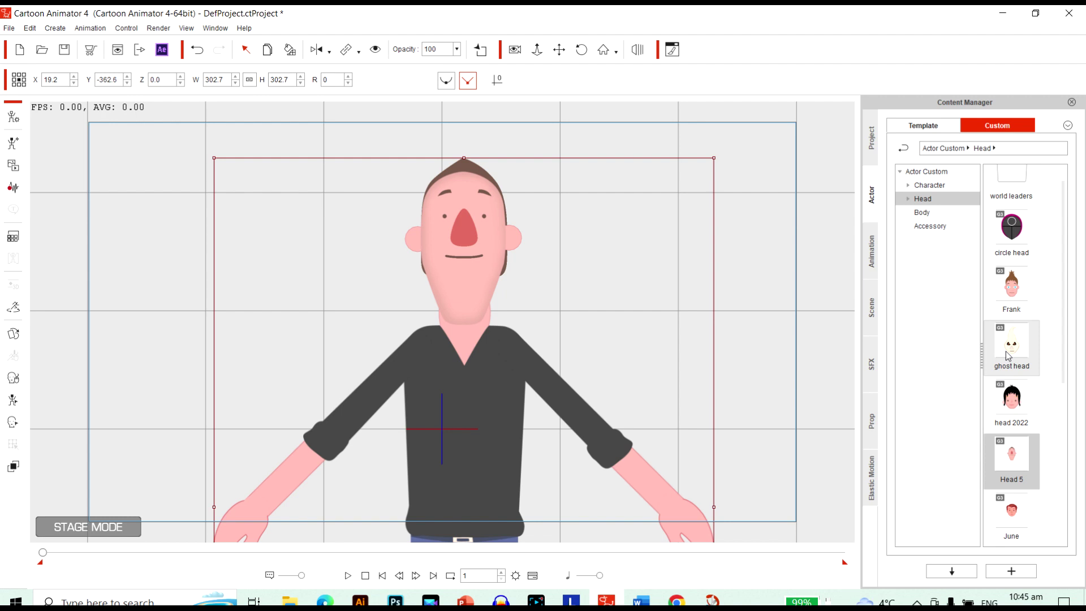
Step: Apply the New head G3 entry from the Custom Head list to the actor
{"action": "scroll", "coordinate": [1006, 352], "scroll_direction": "down", "scroll_amount": 5}
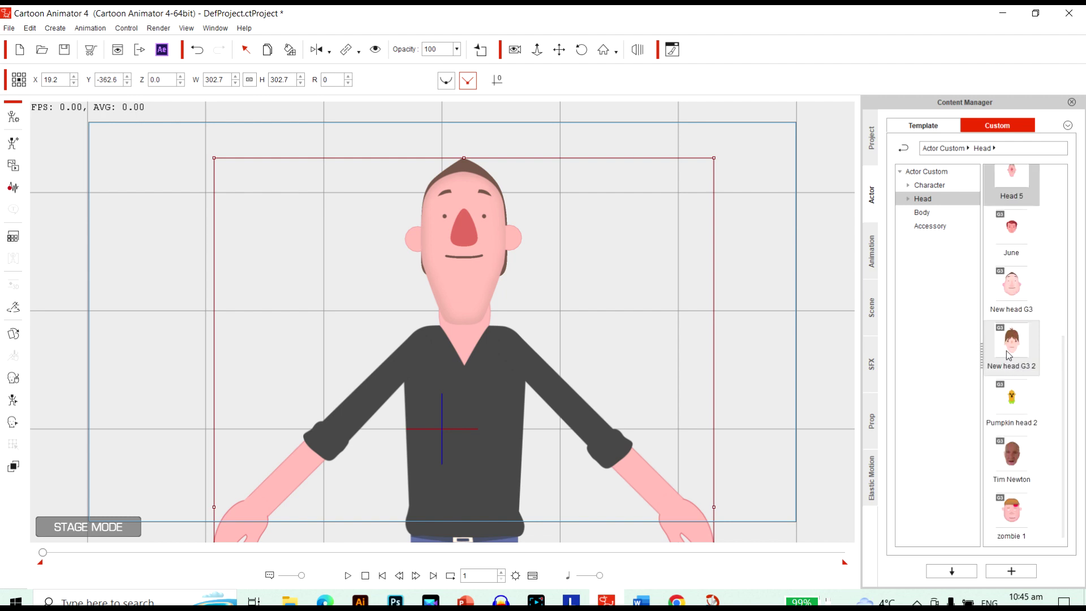
{"action": "left_click", "coordinate": [1005, 287]}
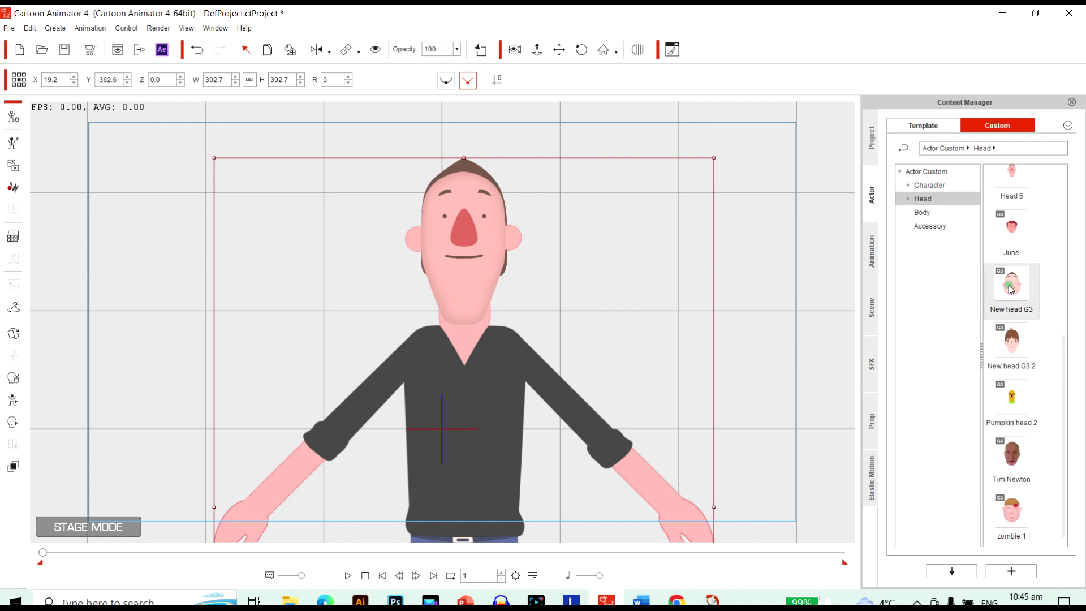
{"action": "double_click", "coordinate": [1011, 289]}
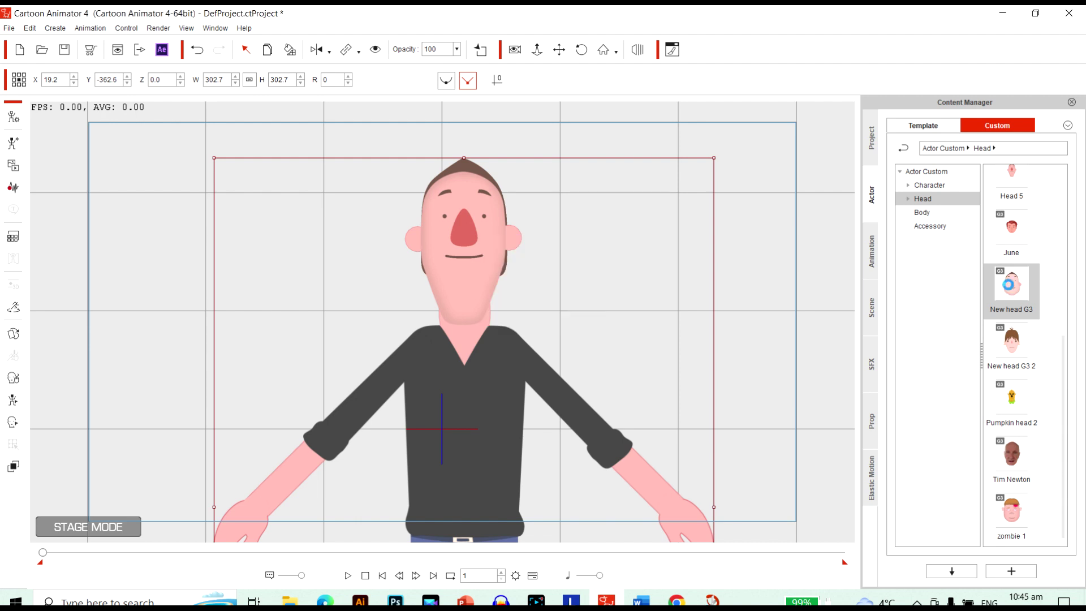